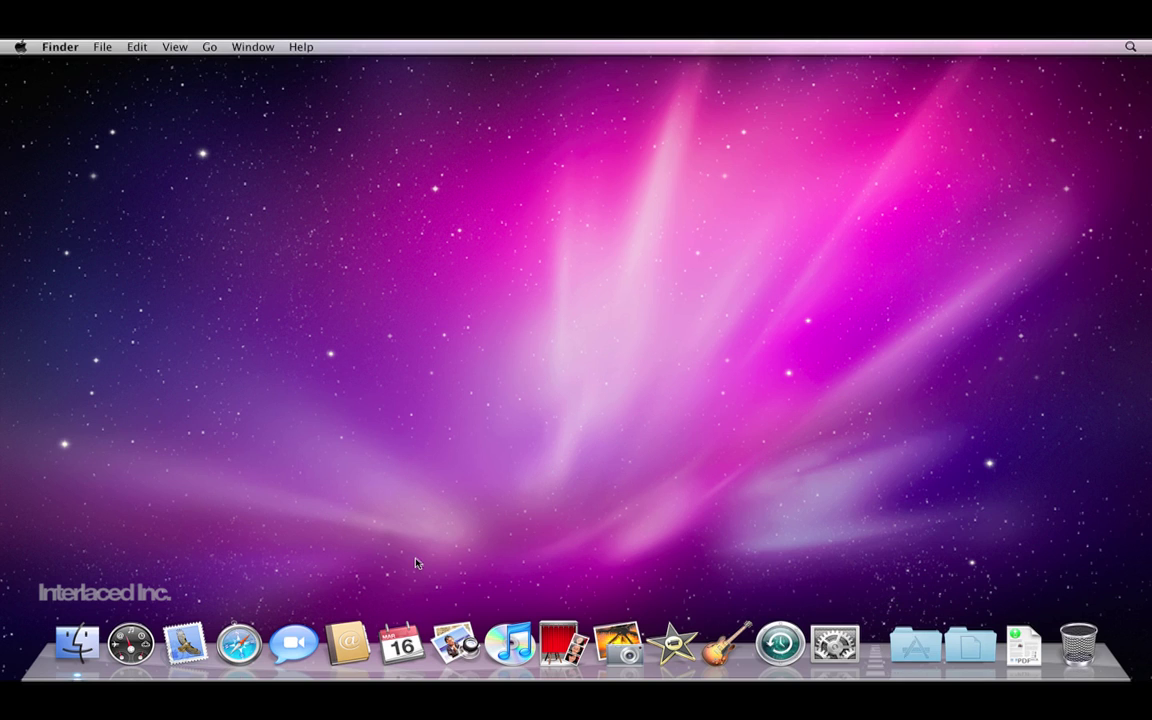
Step: Add the Beach folder from the home folder's Pictures to the Dock beside the Trash and close the Finder window
left_click(74, 647)
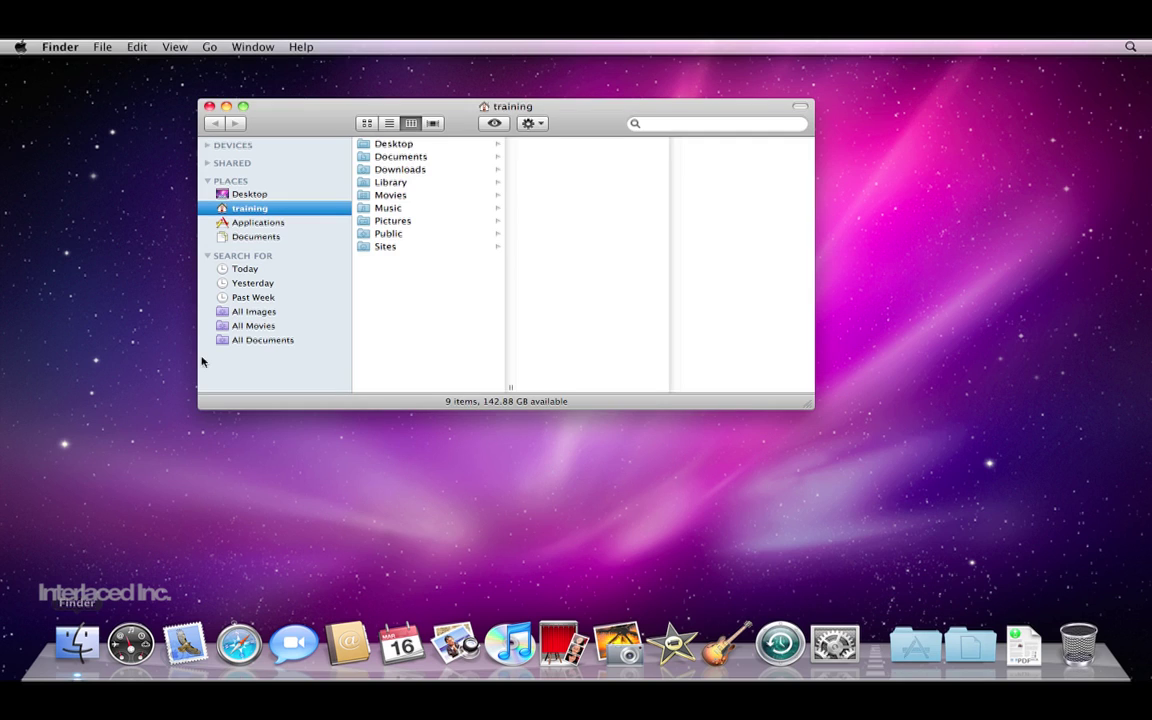
left_click(378, 222)
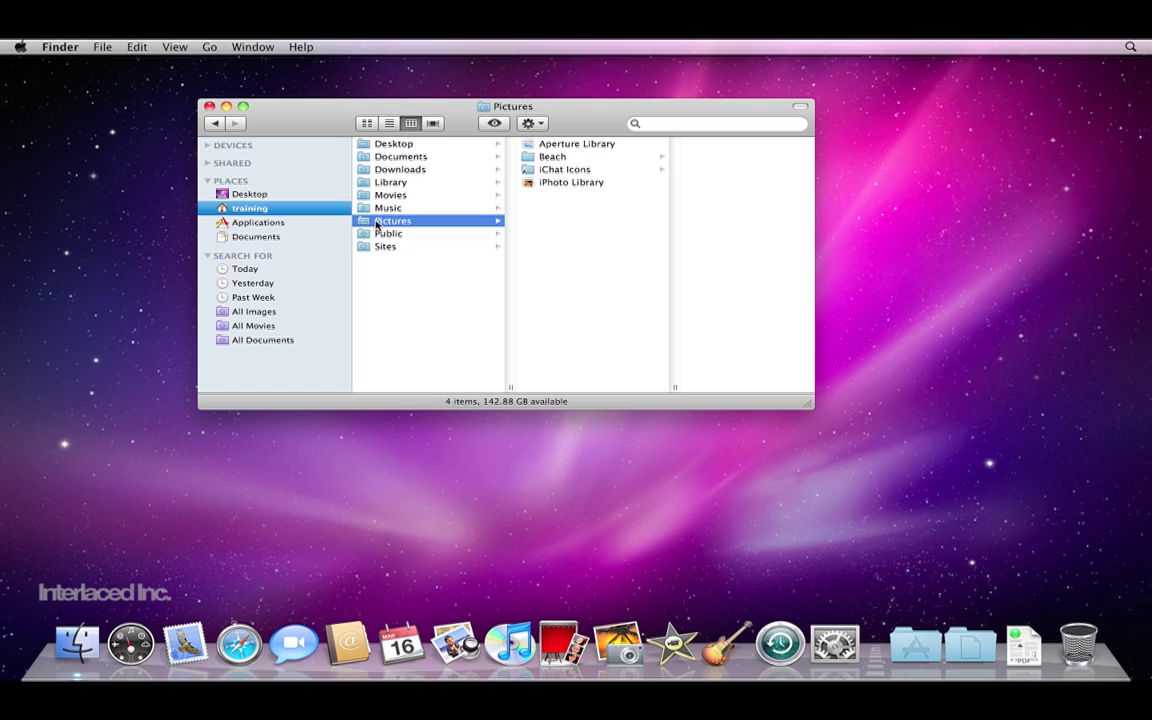
left_click(546, 157)
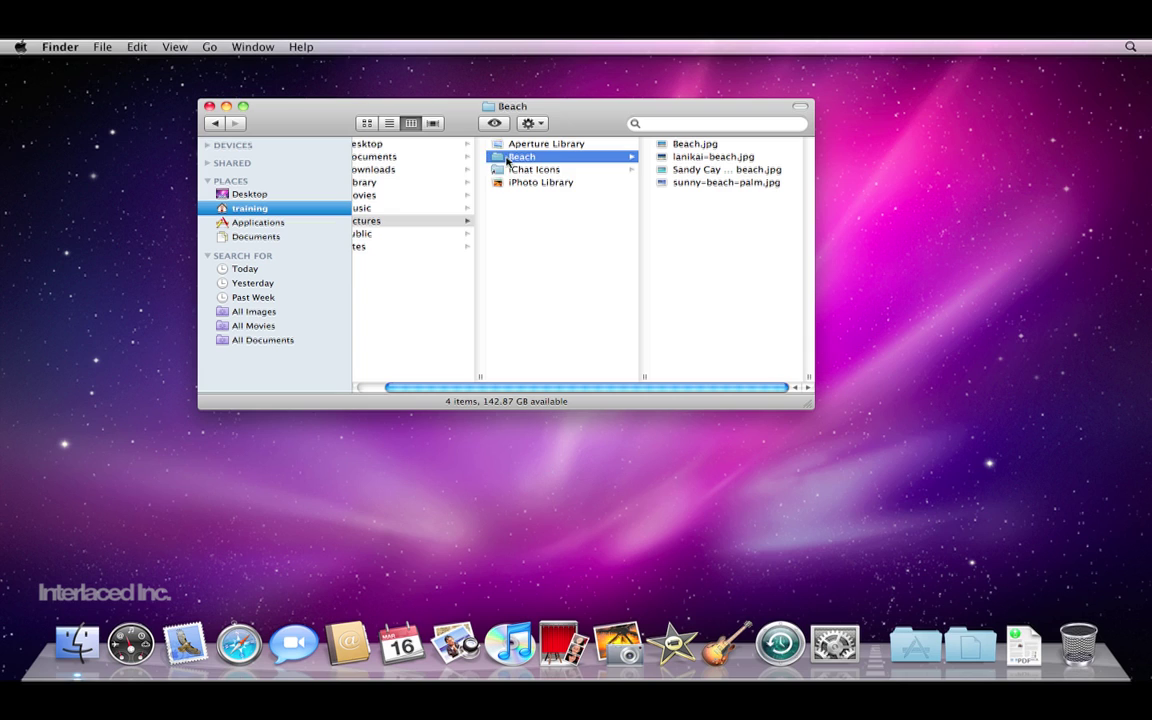
left_click_drag(498, 157, 1038, 665)
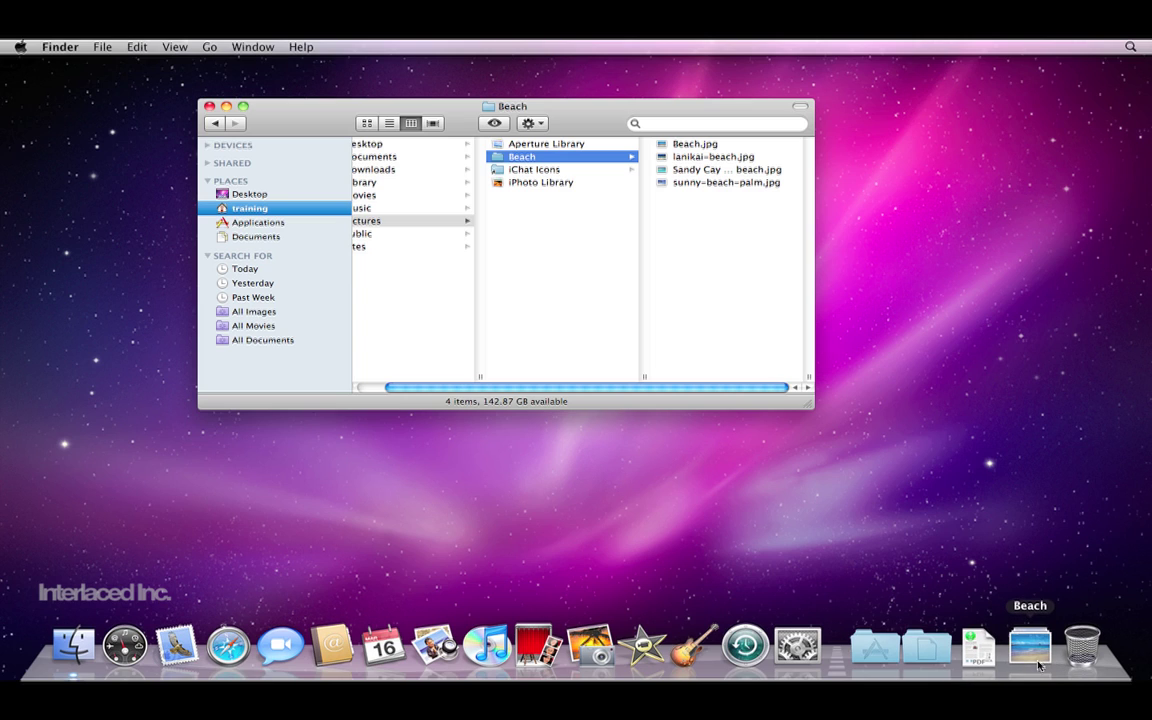
left_click(210, 107)
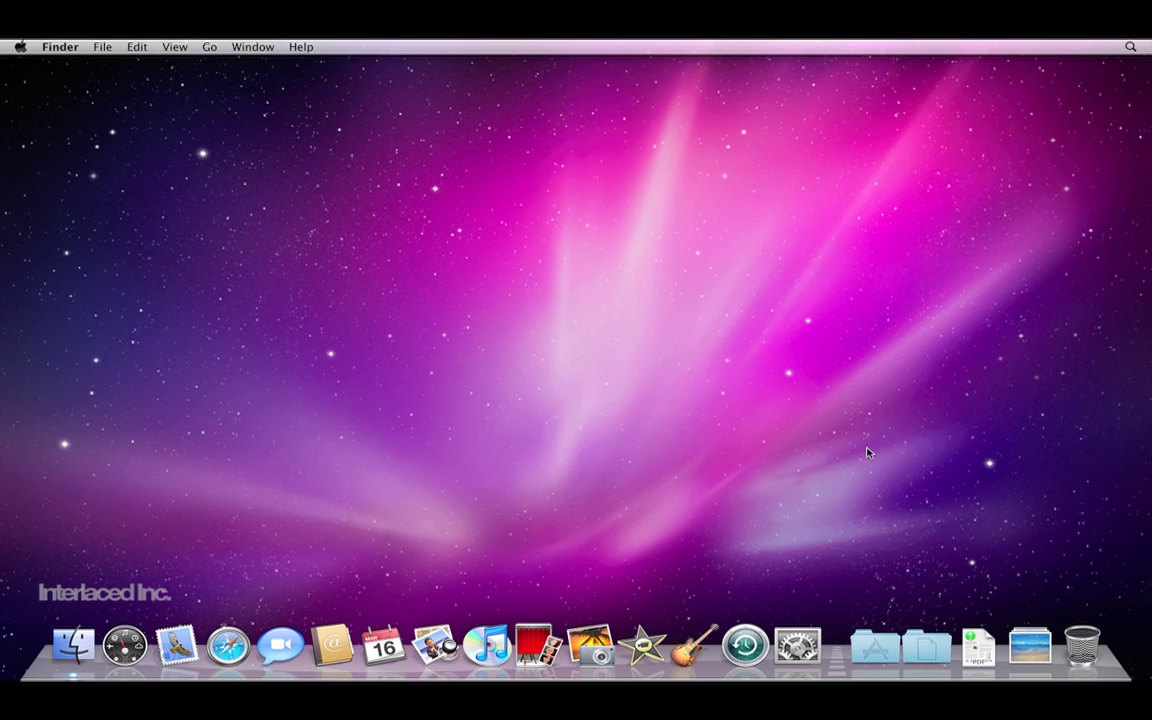
Step: Expand the Beach stack in the Dock to view its images and collapse it again
left_click(1030, 646)
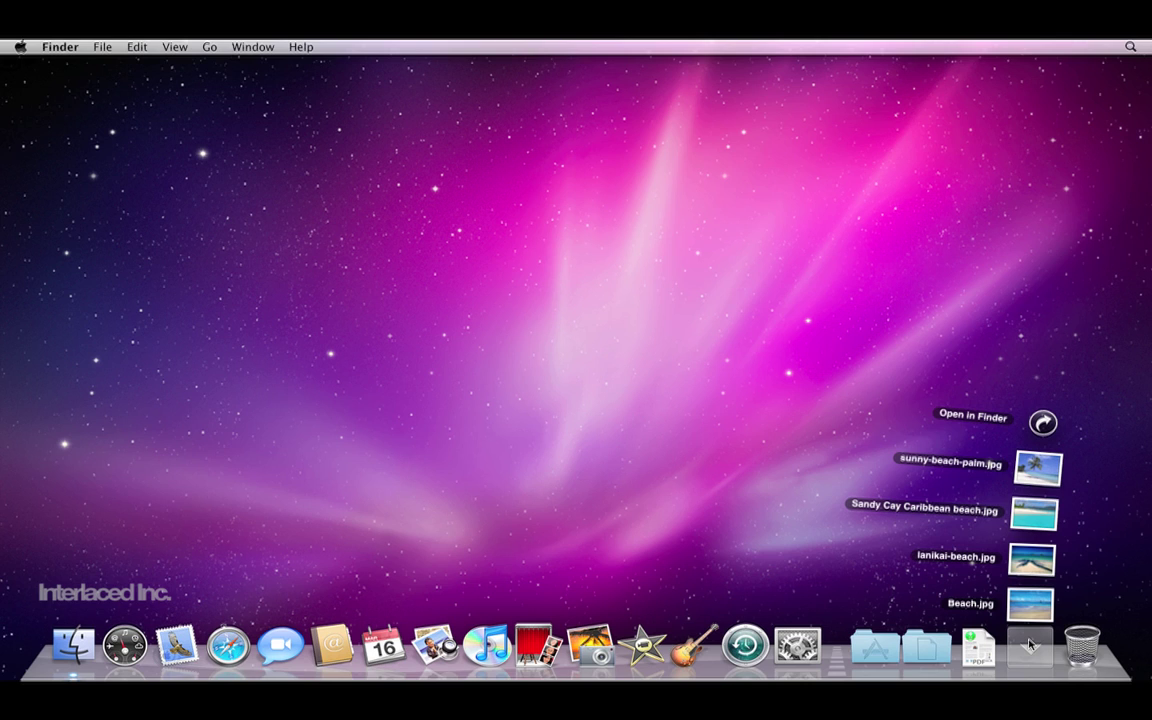
left_click(1030, 646)
left_click(1030, 646)
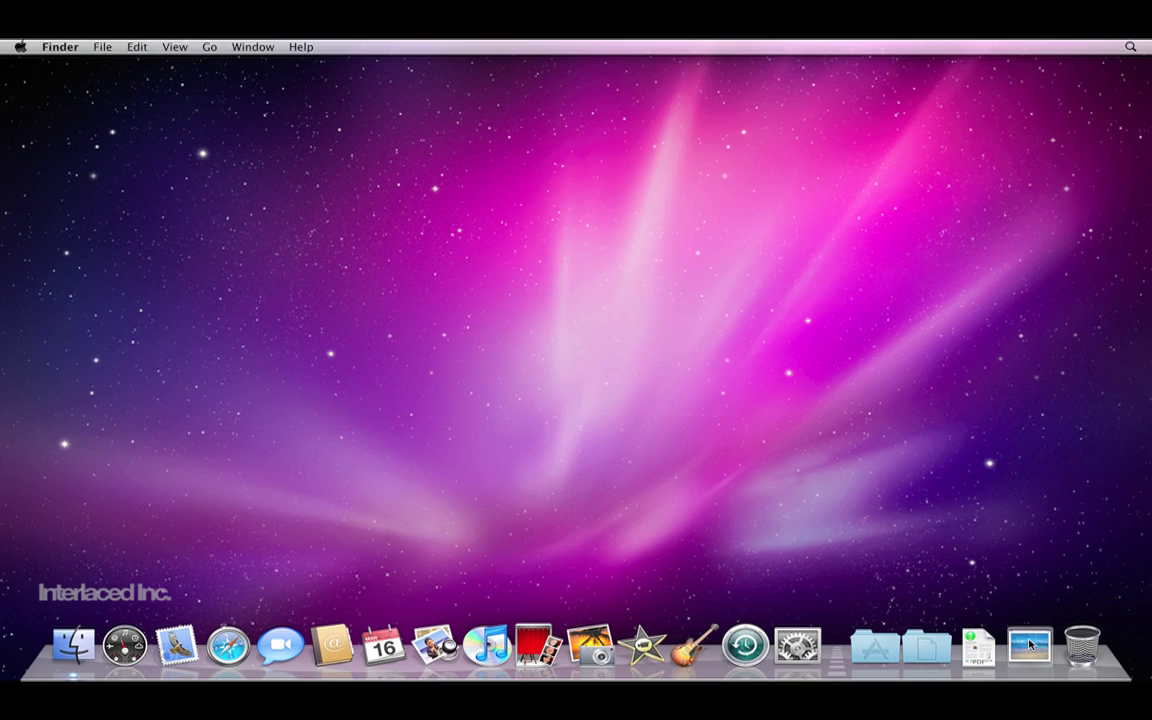
left_click(1030, 646)
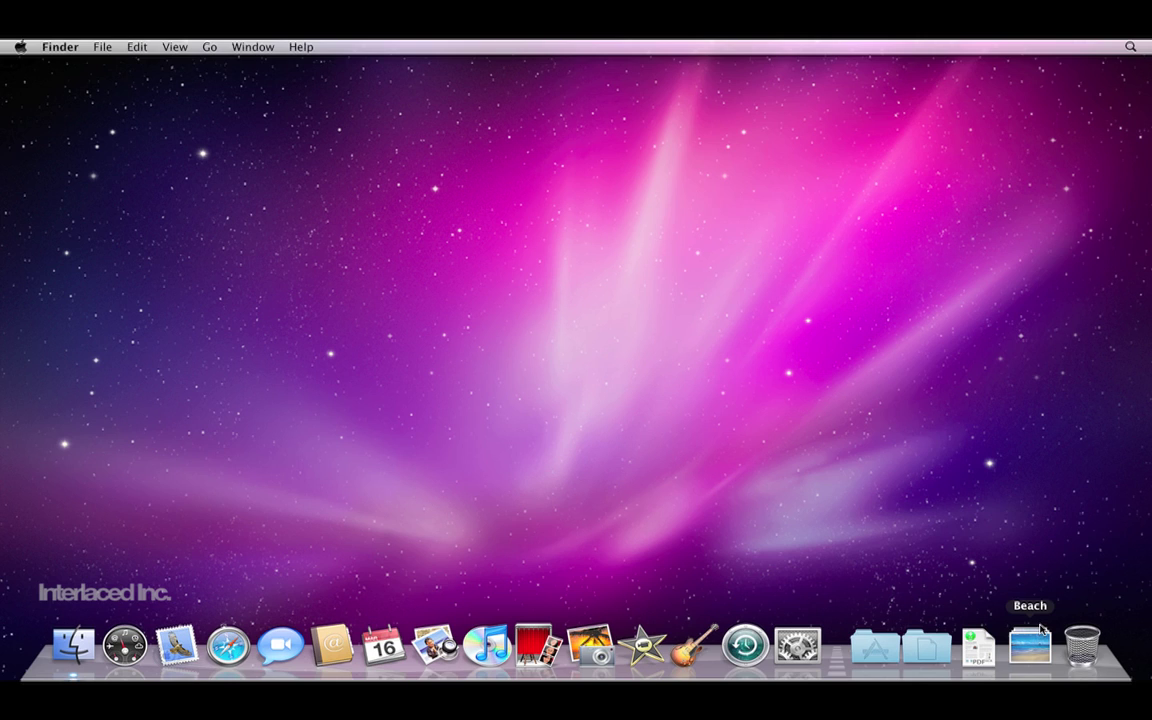
Step: View Sandy Cay Caribbean beach.jpg from the Beach stack in Preview and quit Preview
left_click(1033, 644)
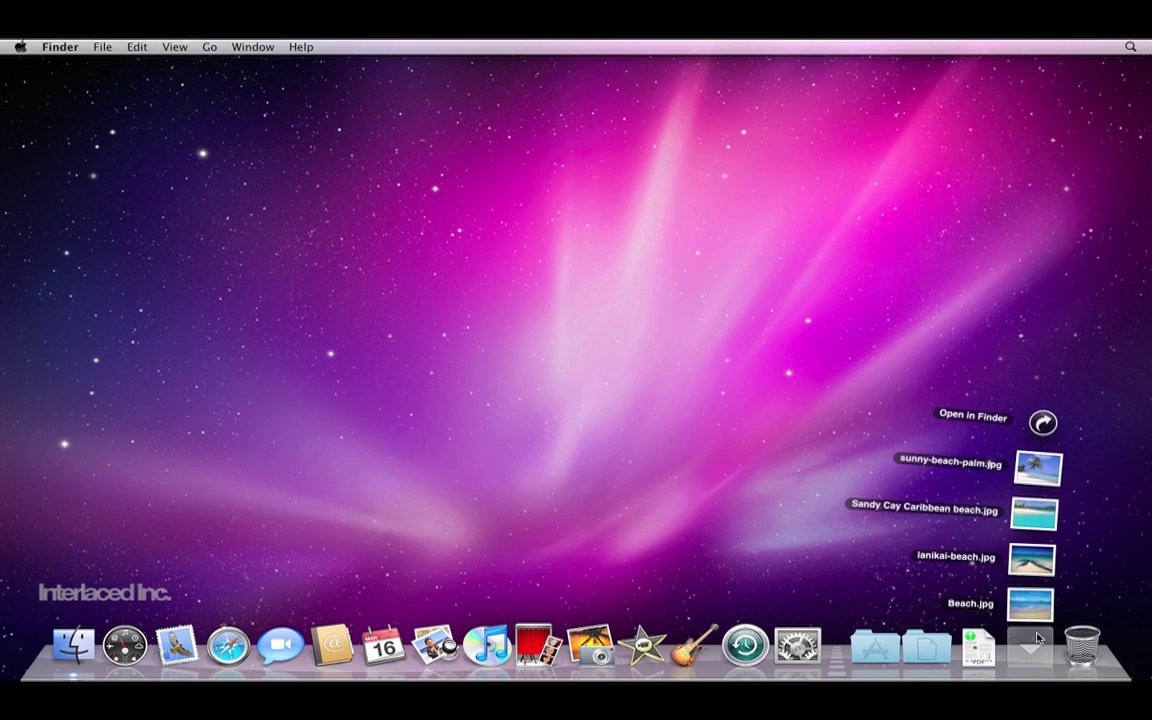
left_click(1034, 516)
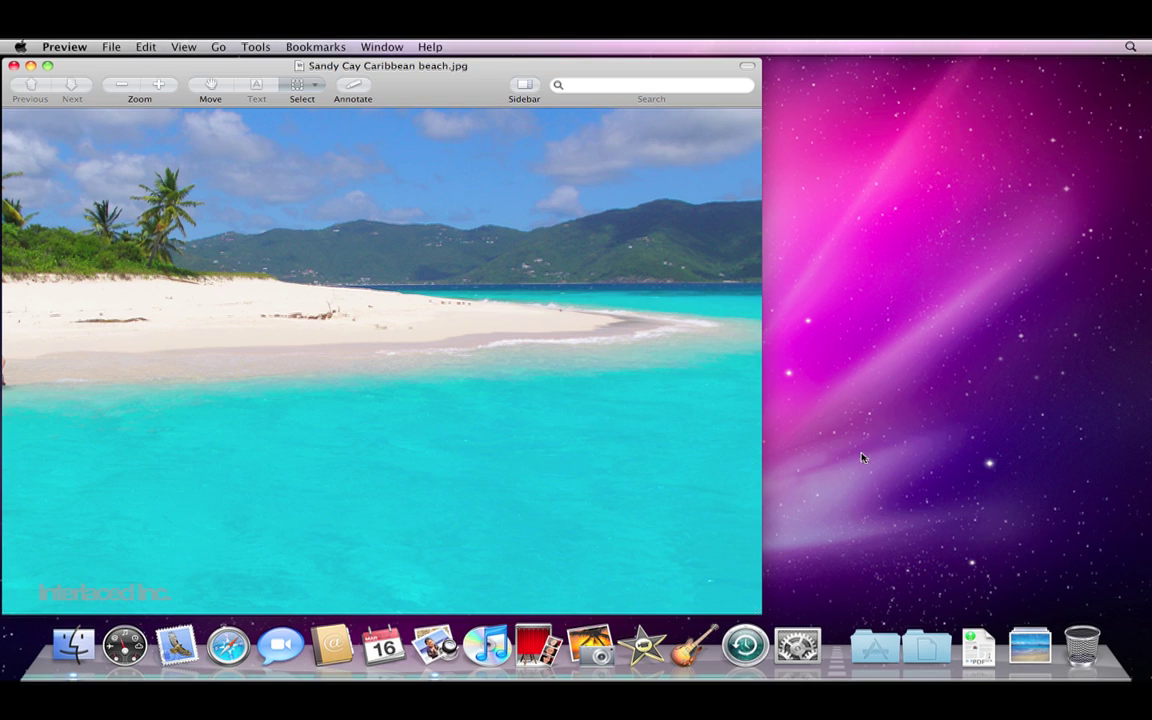
left_click(64, 47)
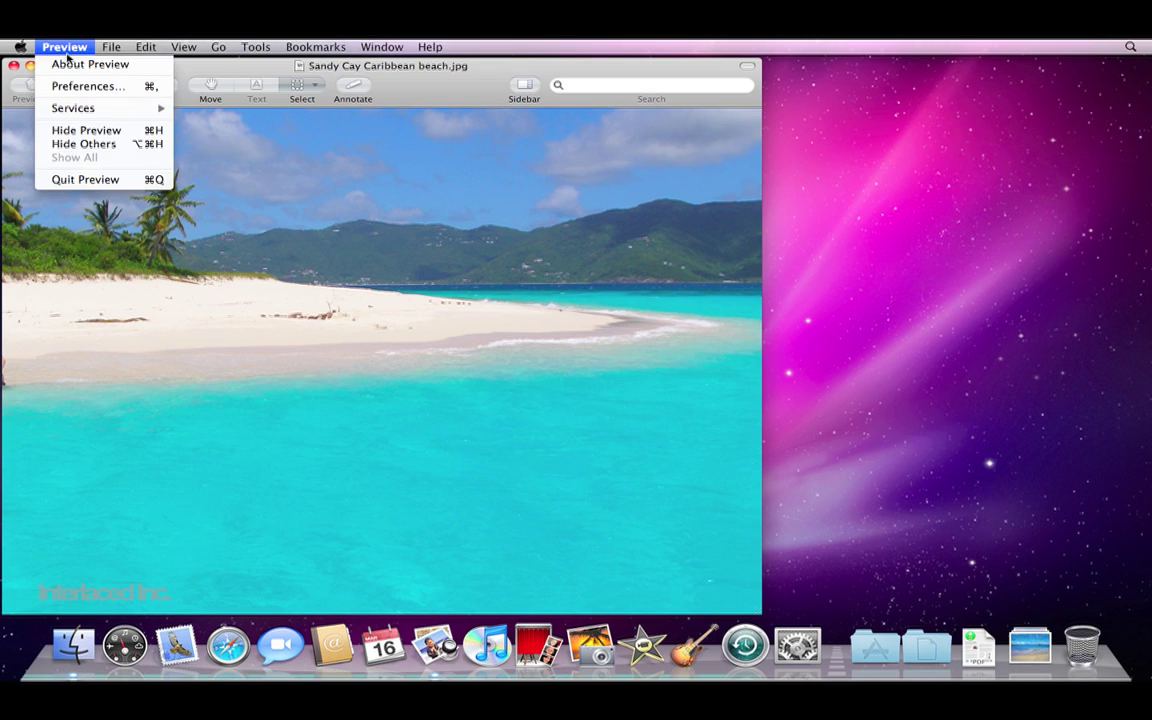
left_click(85, 179)
Step: View sunny-beach-palm.jpg from the Beach stack in Preview and quit Preview
left_click(1044, 640)
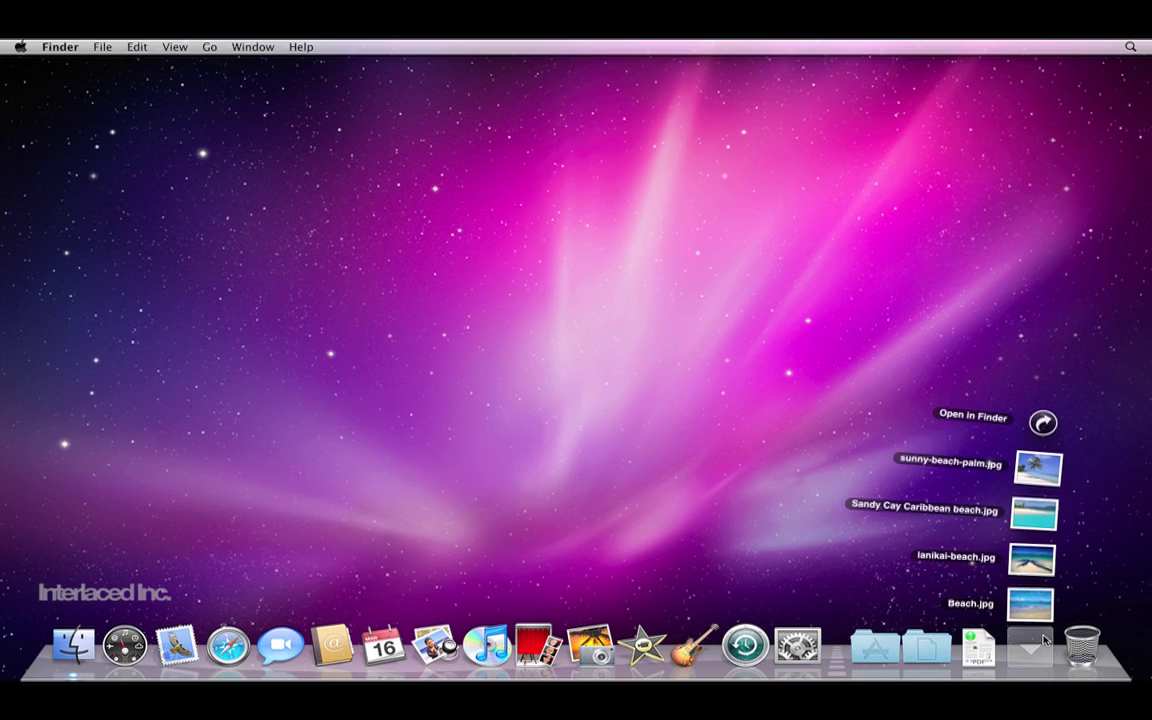
left_click(1025, 478)
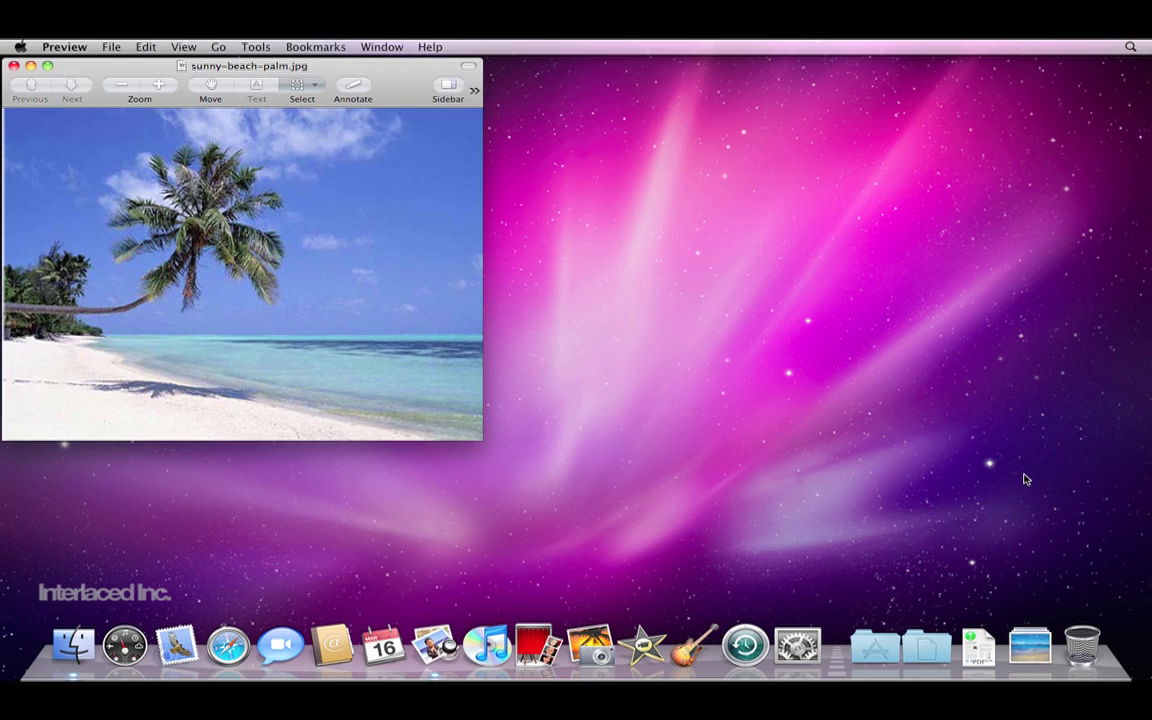
left_click(90, 44)
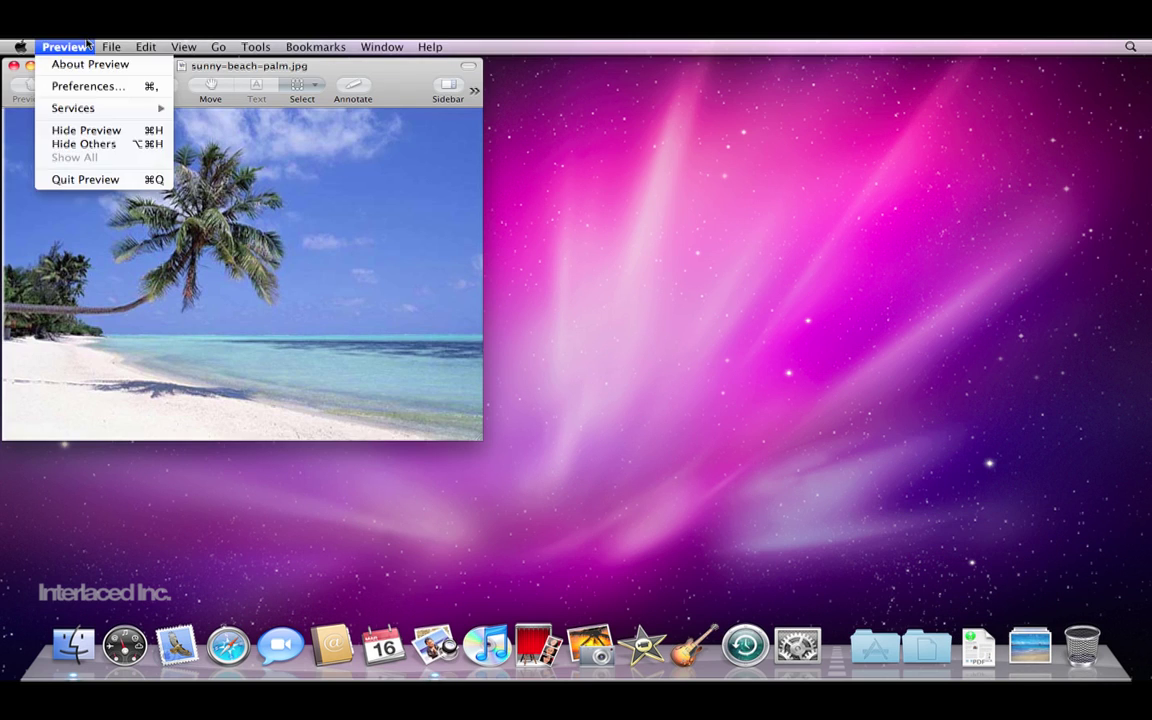
left_click(85, 179)
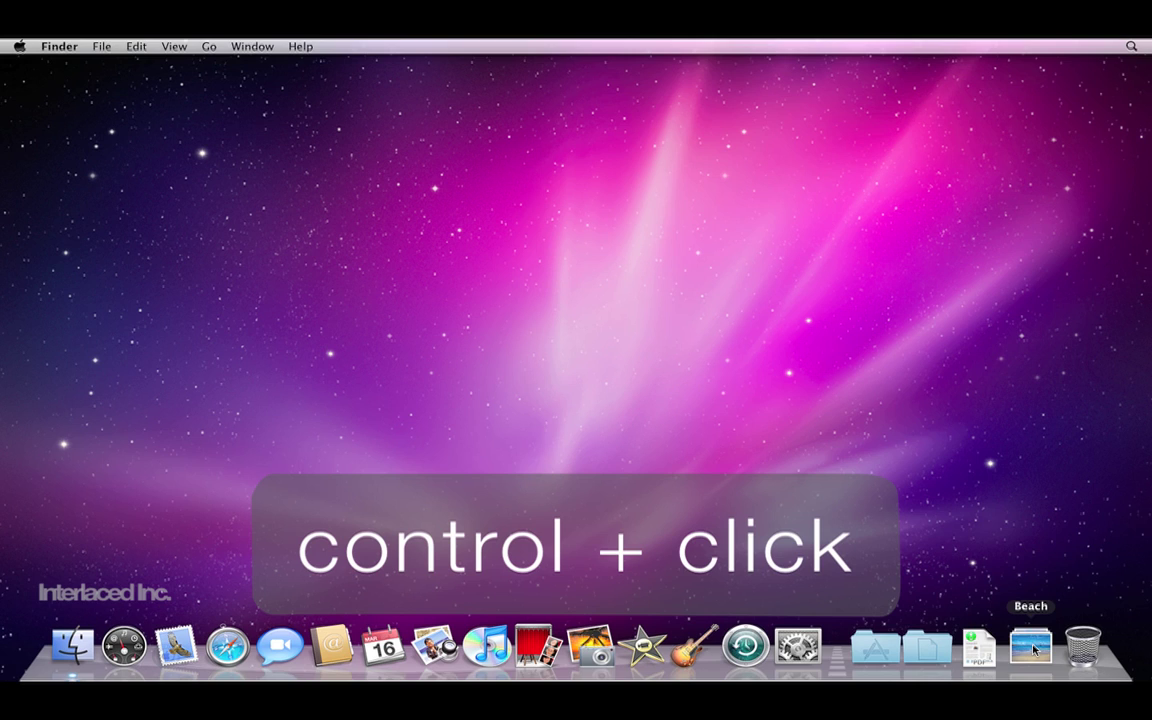
Step: Switch the Beach Dock item's display to Folder and back to Stack
left_click(1034, 650, "ctrl")
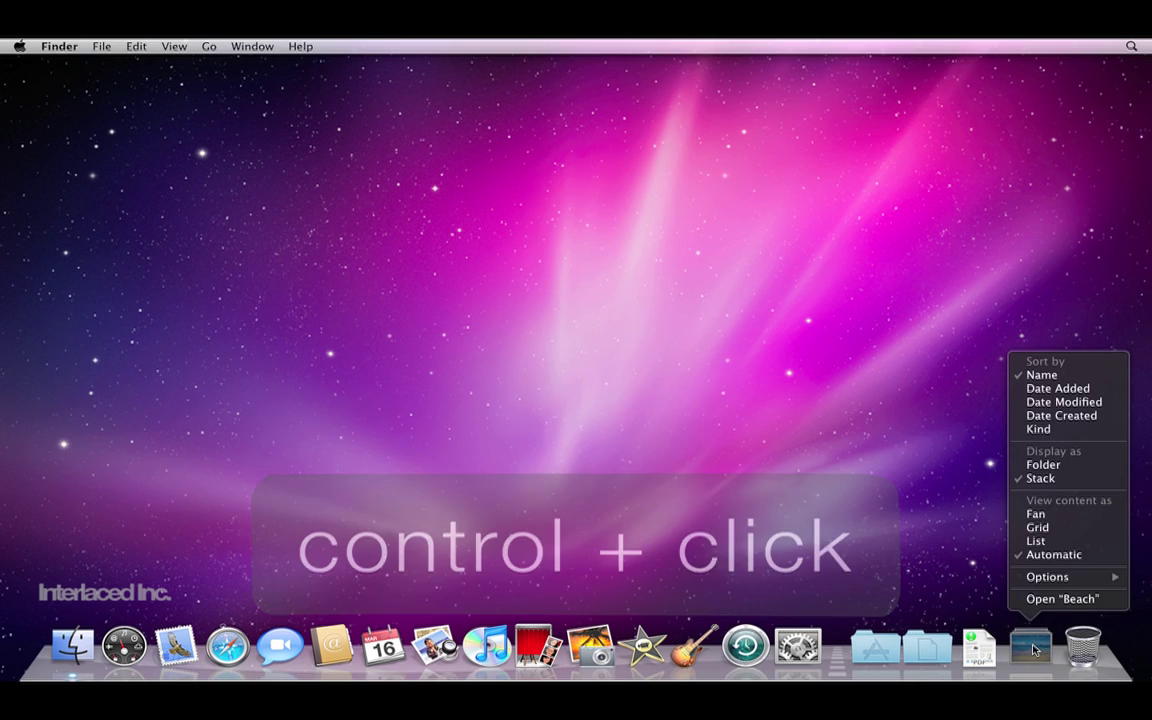
left_click(1057, 467)
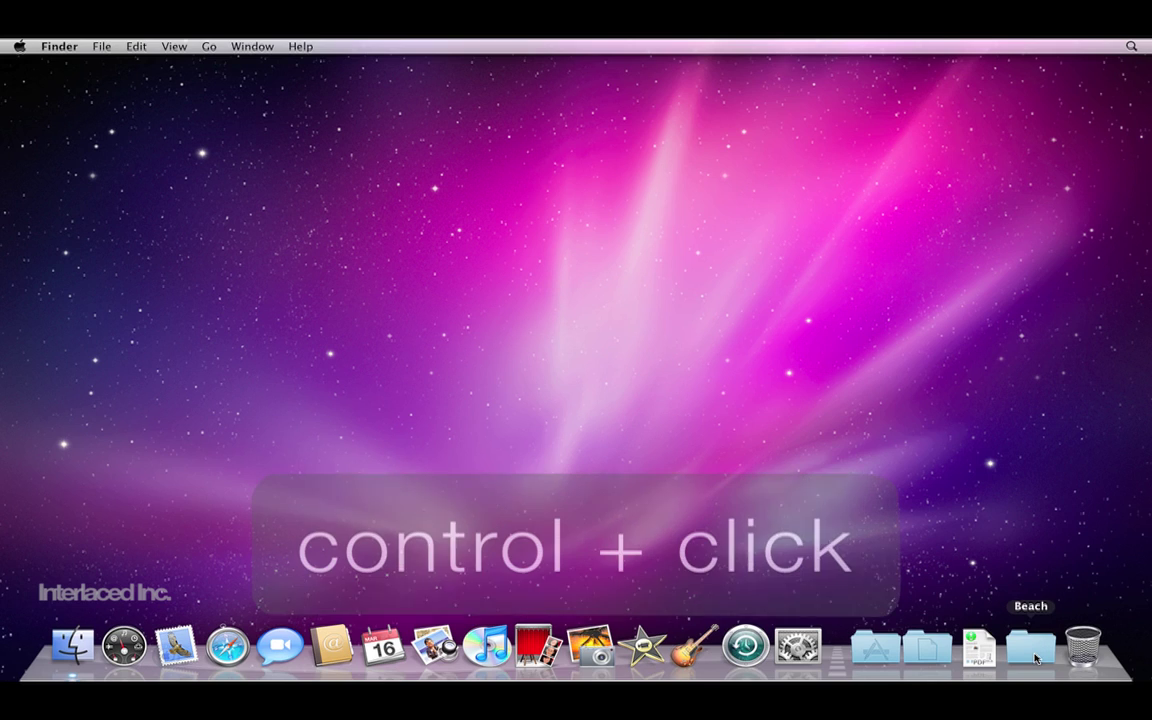
left_click(1036, 657, "ctrl")
left_click(1038, 479)
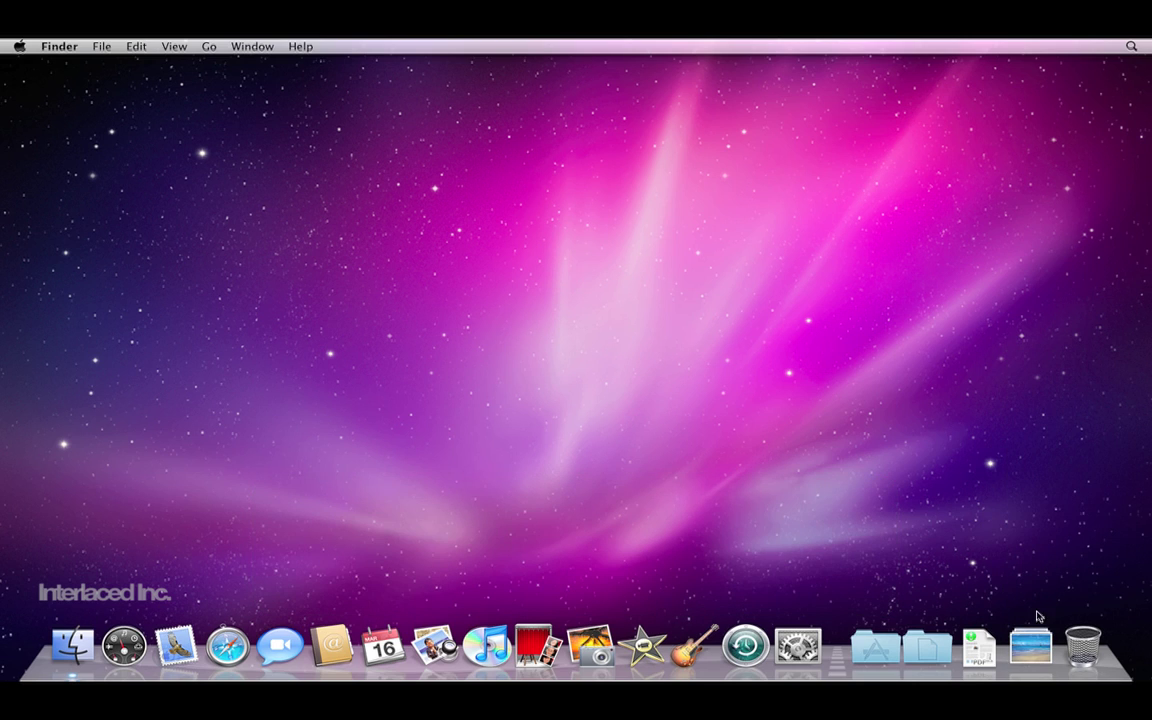
Step: Set the Beach stack to view its content as Grid, expand it to check the layout and collapse it
left_click(1040, 645)
left_click(1040, 645)
left_click(1040, 645, "ctrl")
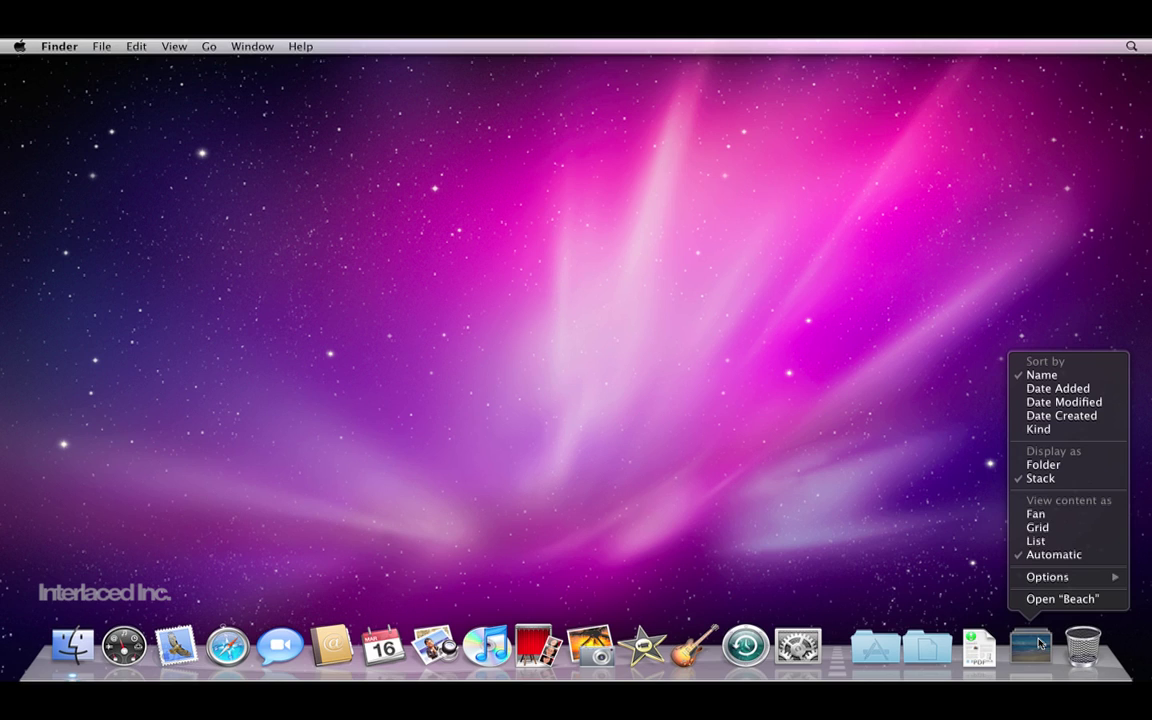
left_click(1040, 530)
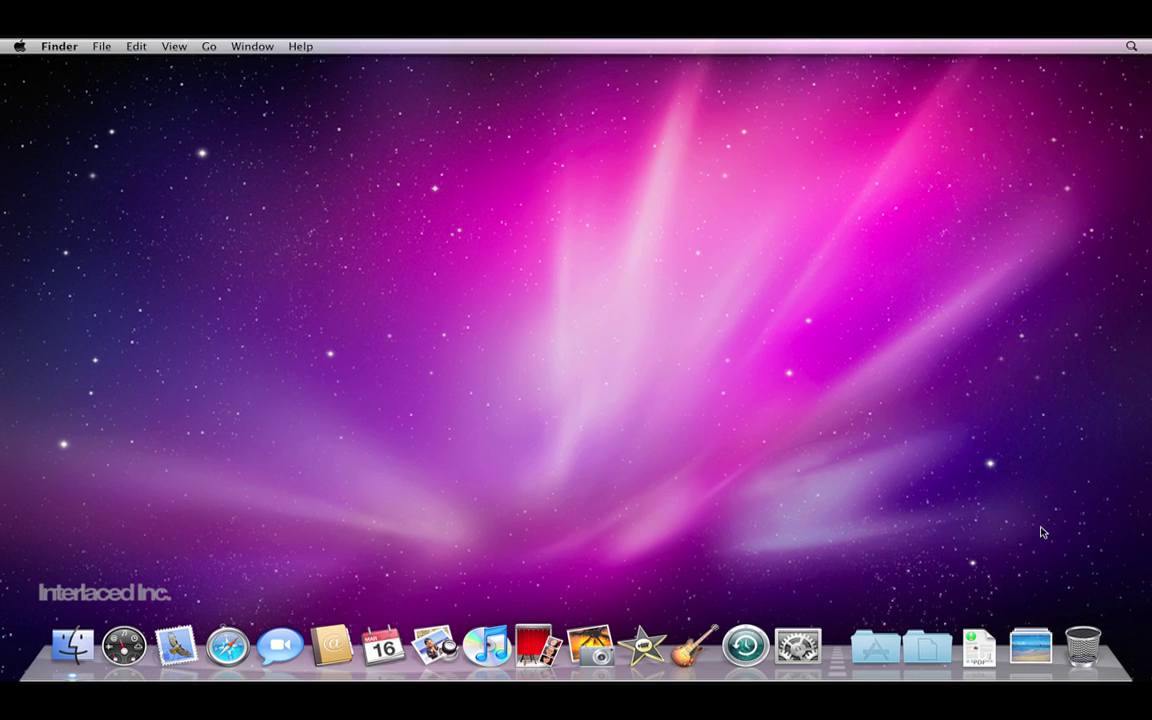
left_click(1033, 640)
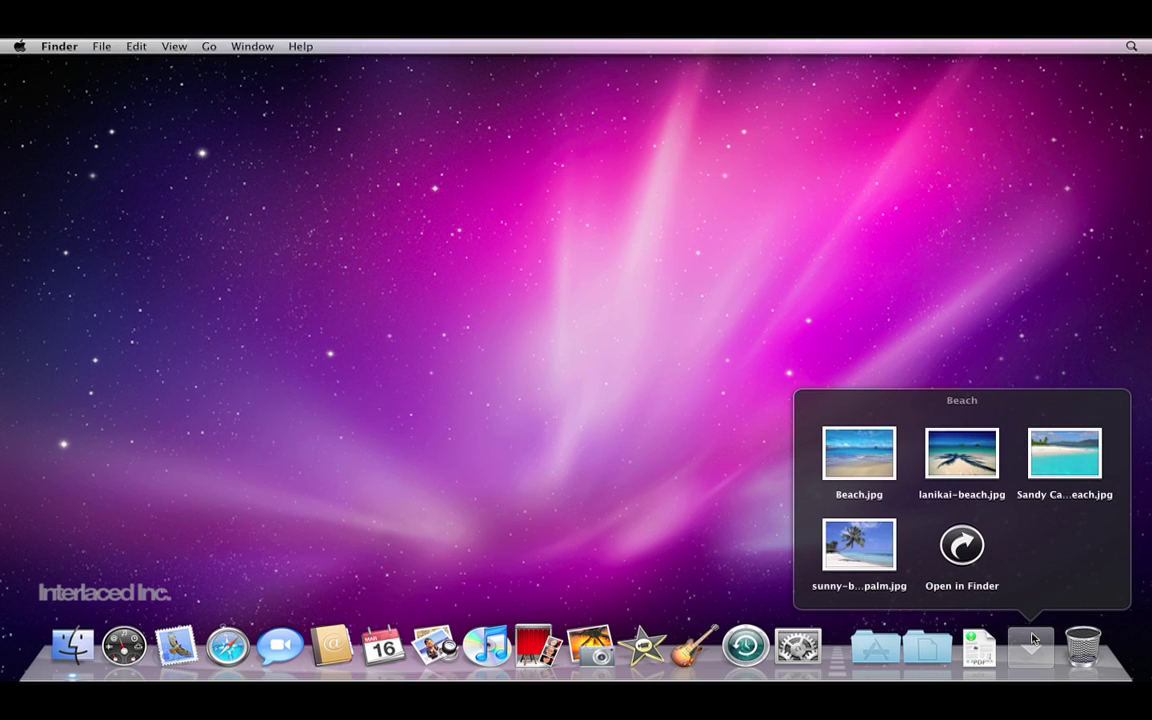
left_click(1033, 640)
Step: Set the Beach stack to view its content as List, expand it to check the layout and collapse it
right_click(1033, 640)
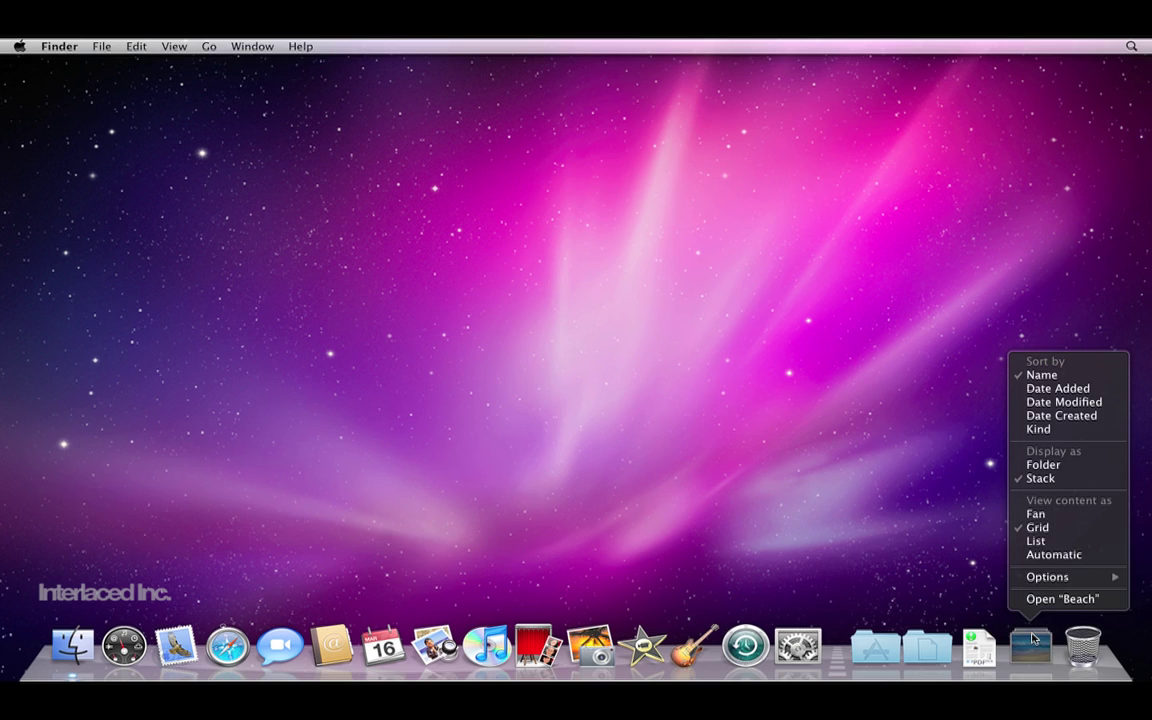
left_click(1036, 541)
left_click(1032, 652)
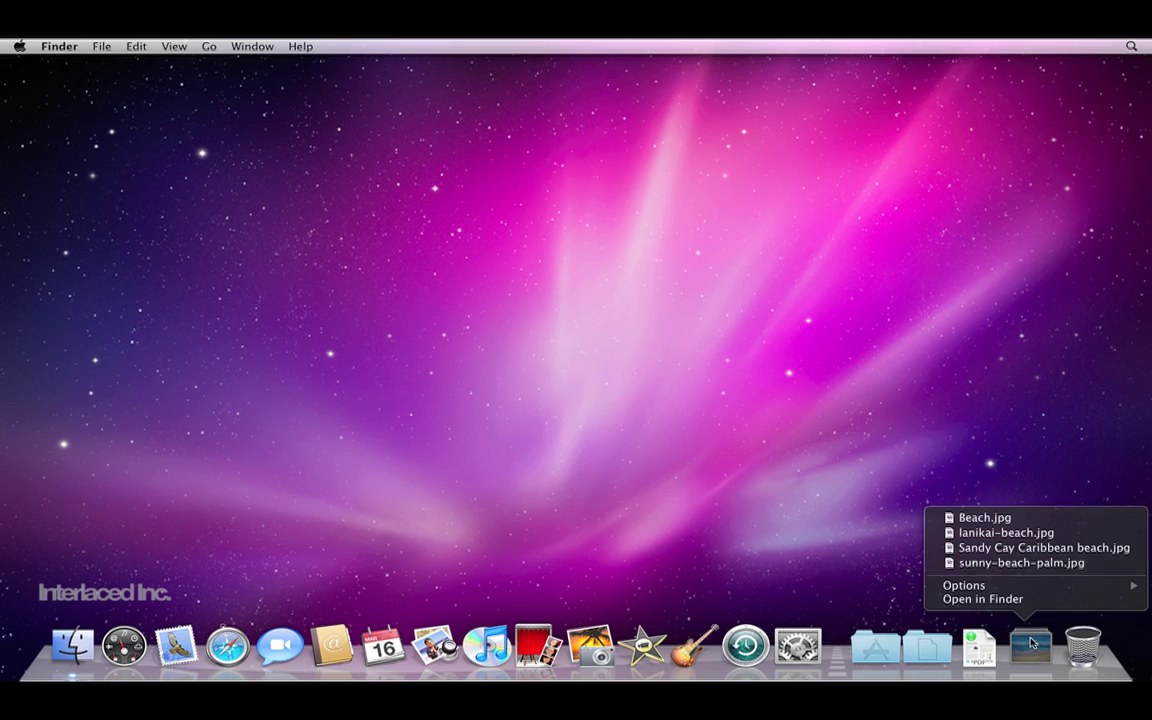
left_click(1031, 641)
Step: Set the Beach stack to view its content as Fan, expand it to check the layout and collapse it
right_click(1031, 641)
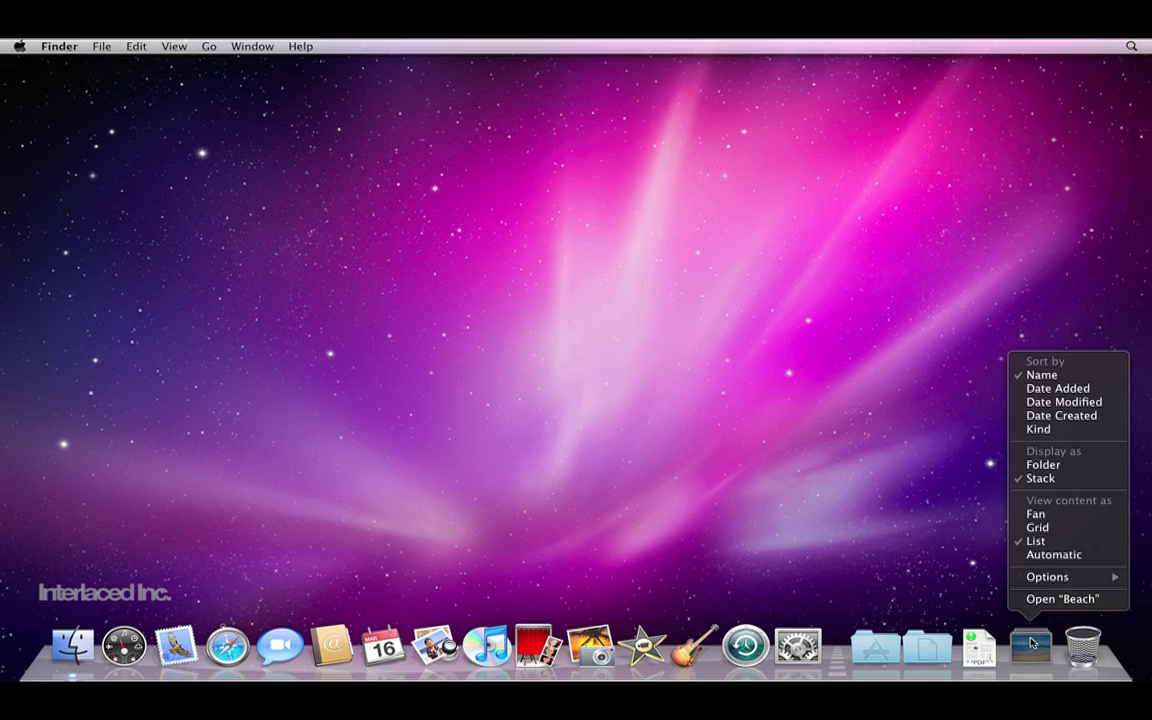
left_click(1040, 514)
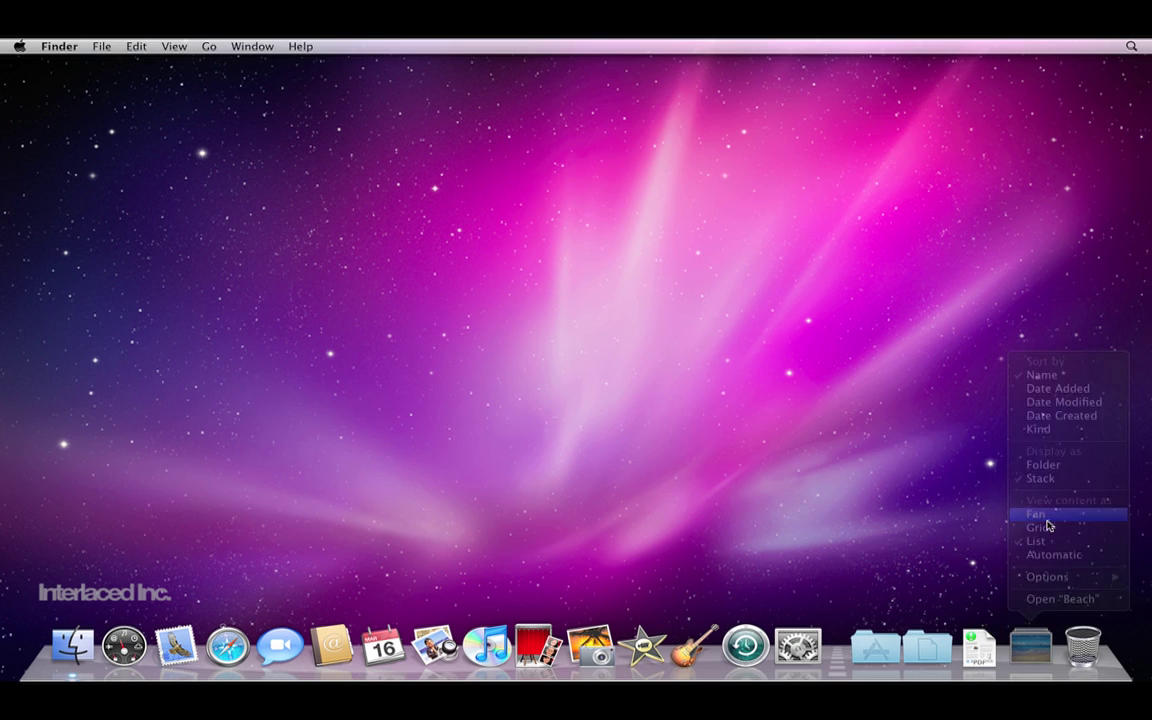
left_click(1033, 648)
left_click(1033, 652)
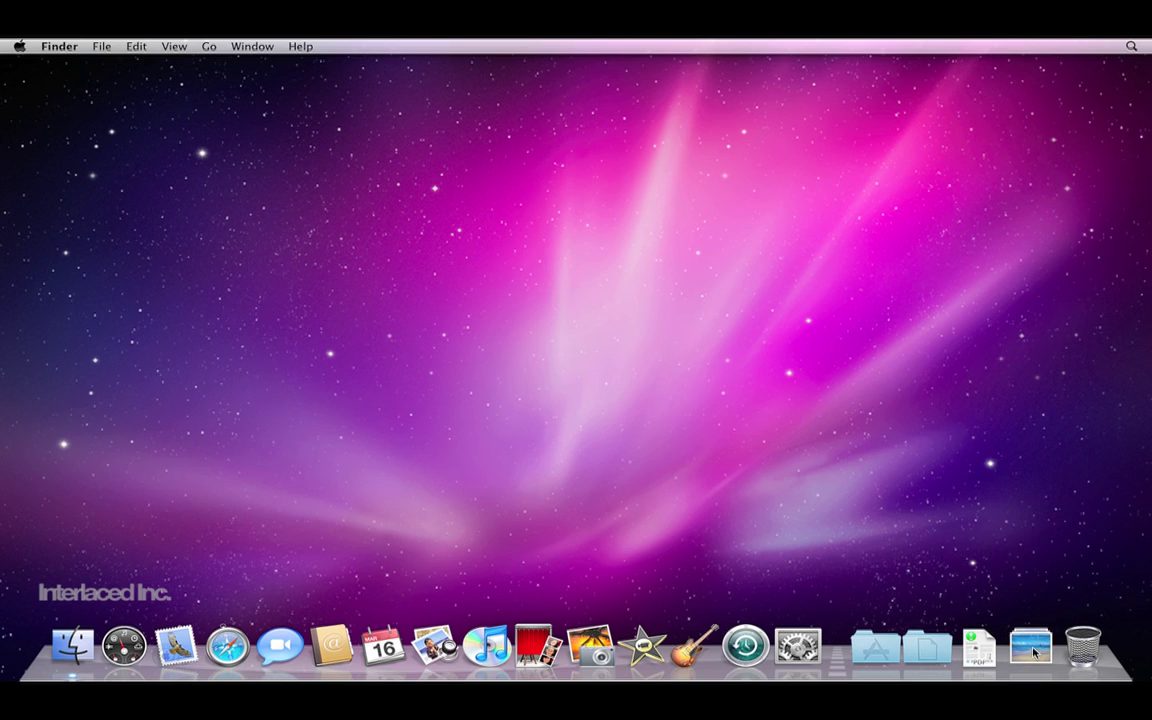
Step: Look over the Beach stack's sorting options and move lanikai-beach.jpg from the stack onto the desktop
right_click(1033, 652)
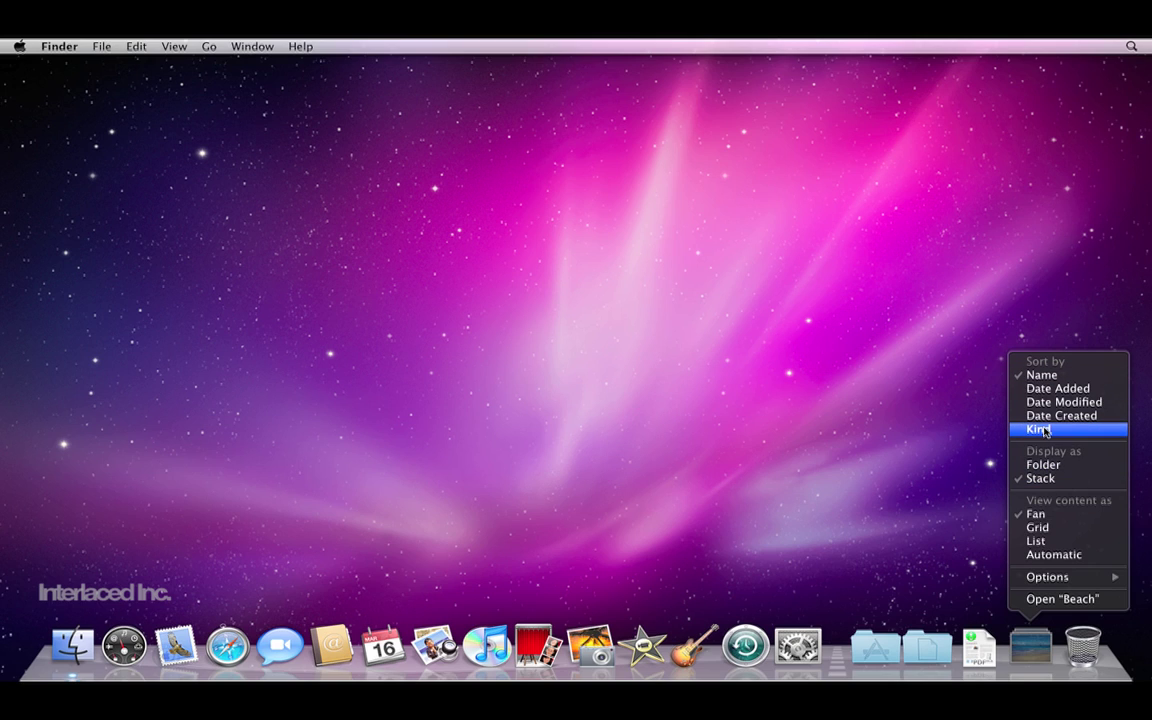
left_click(1049, 600)
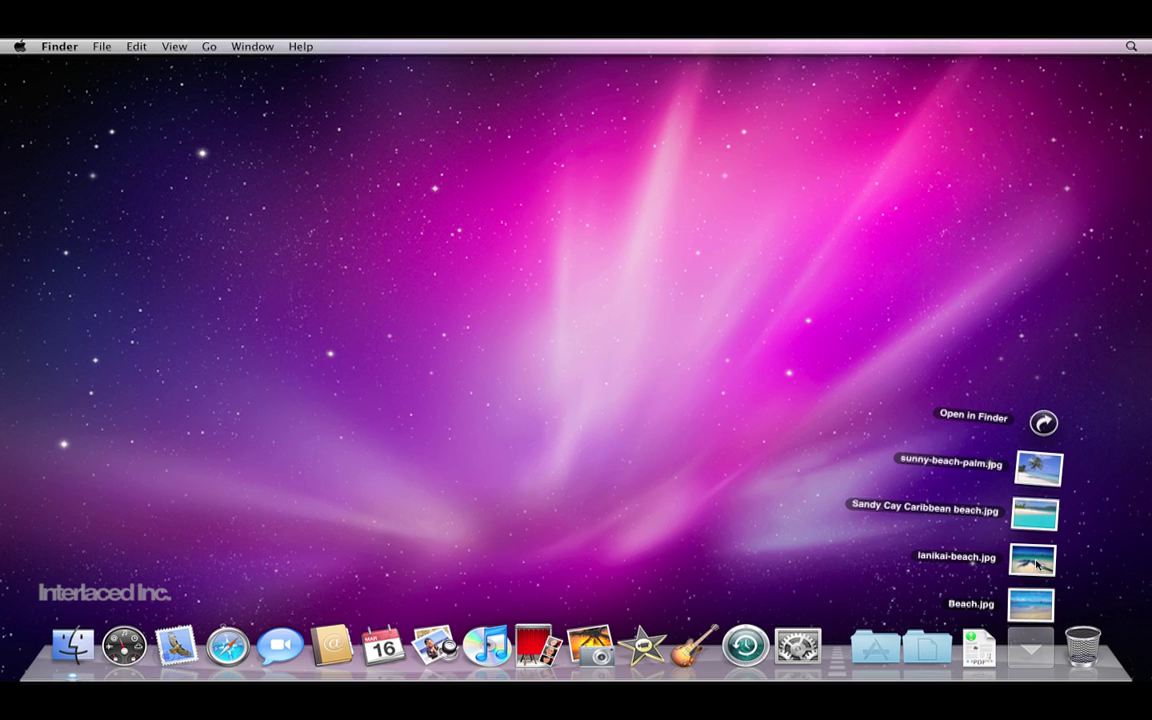
left_click_drag(1037, 565, 967, 292)
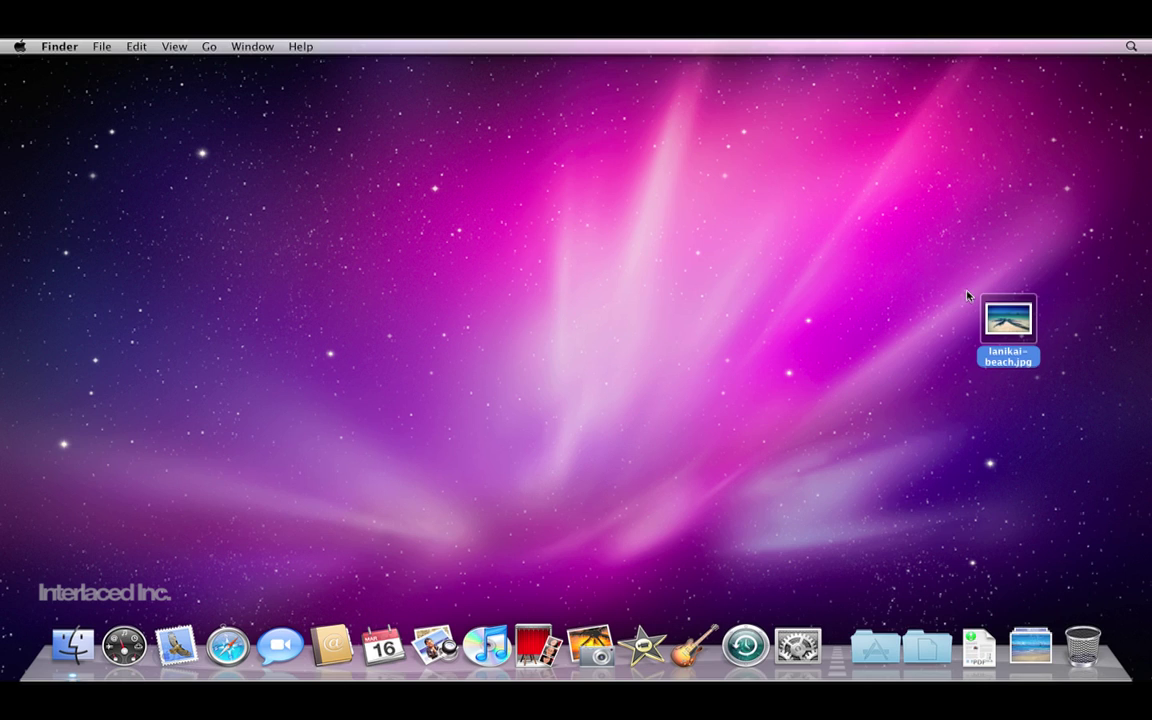
Step: Move Beach.jpg from the expanded Beach stack to the Trash
left_click(1031, 645)
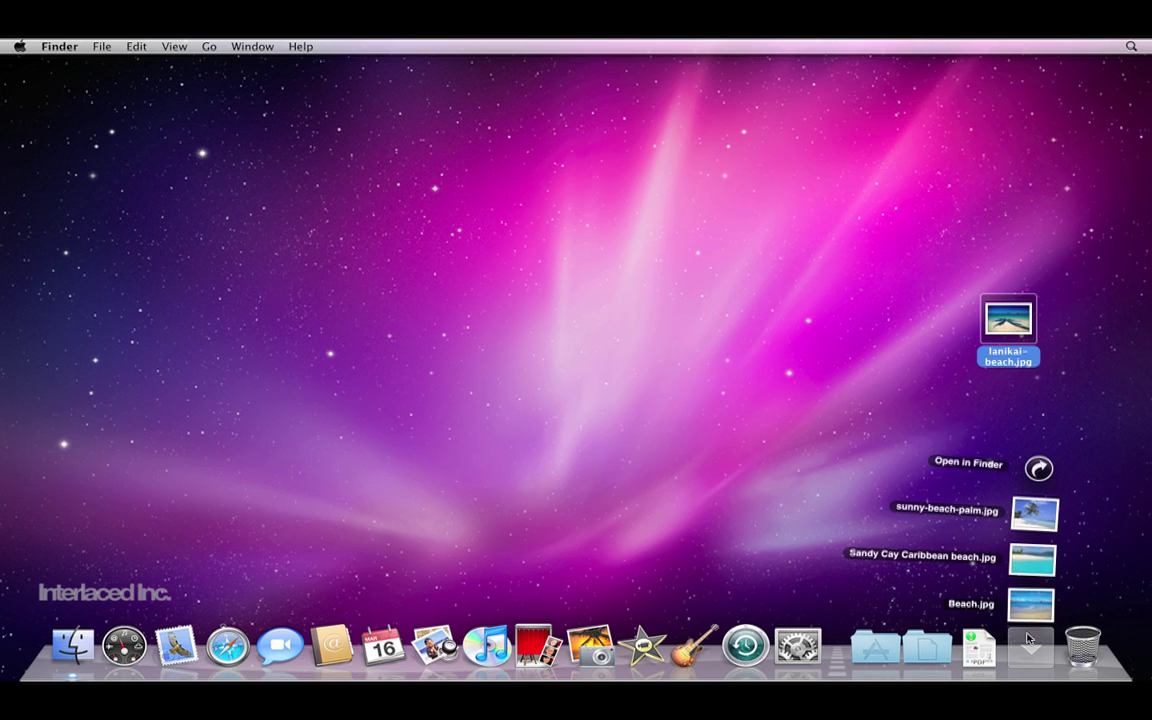
left_click_drag(1031, 603, 1087, 636)
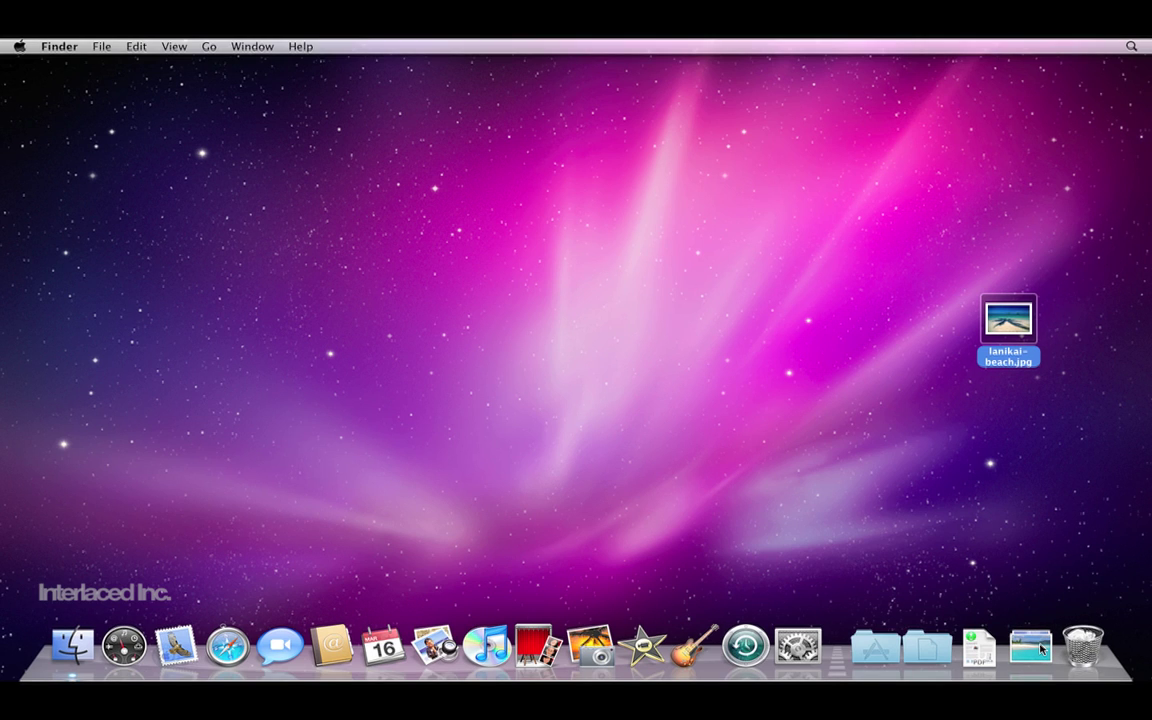
Step: Start a new Mail message containing Sandy Cay Caribbean beach.jpg straight from the Beach stack, and quit Mail
left_click(1042, 650)
left_click_drag(1031, 610, 172, 648)
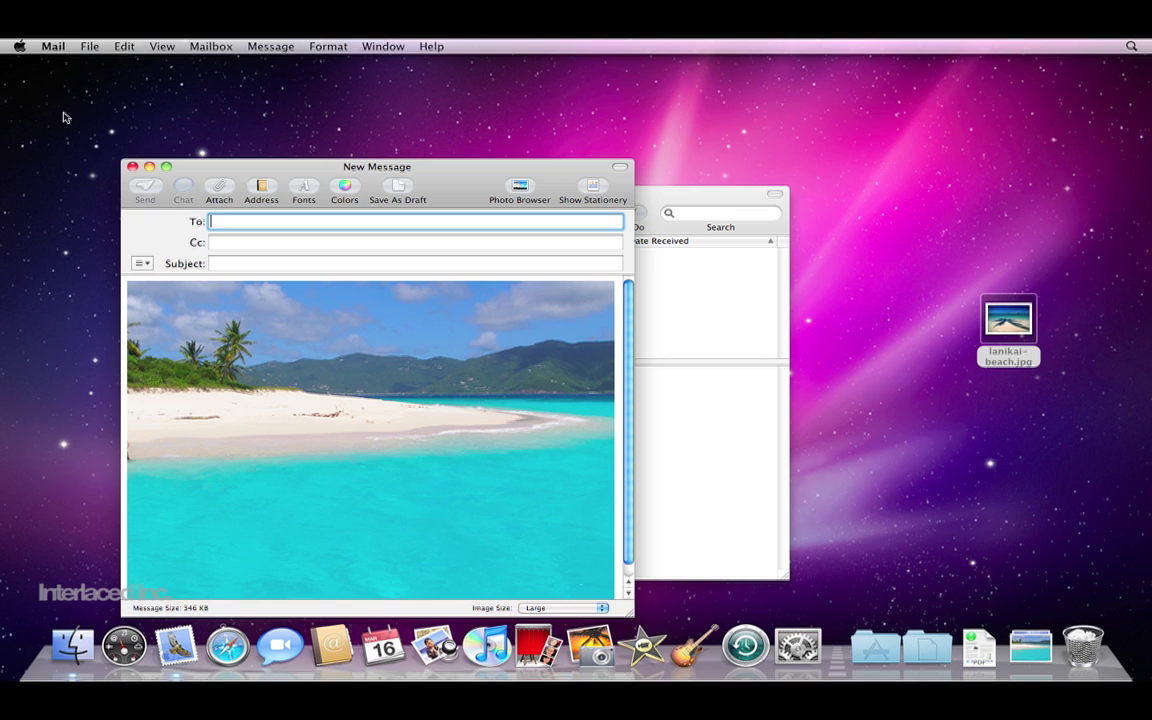
left_click(56, 46)
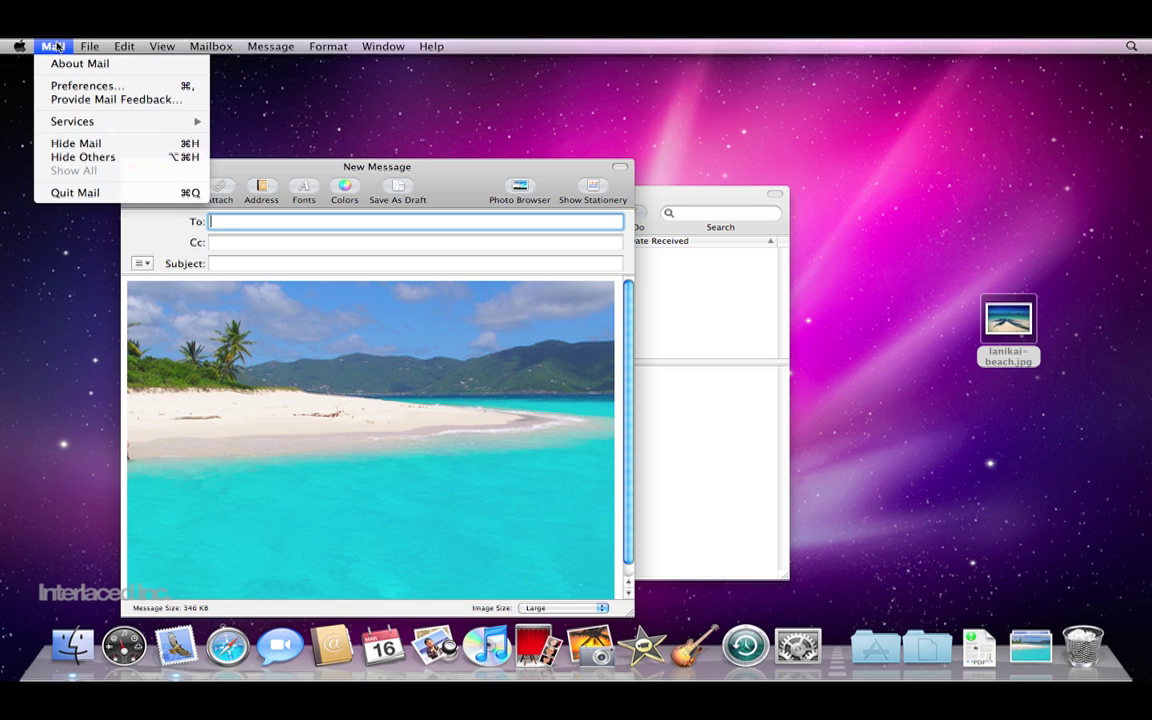
left_click(73, 192)
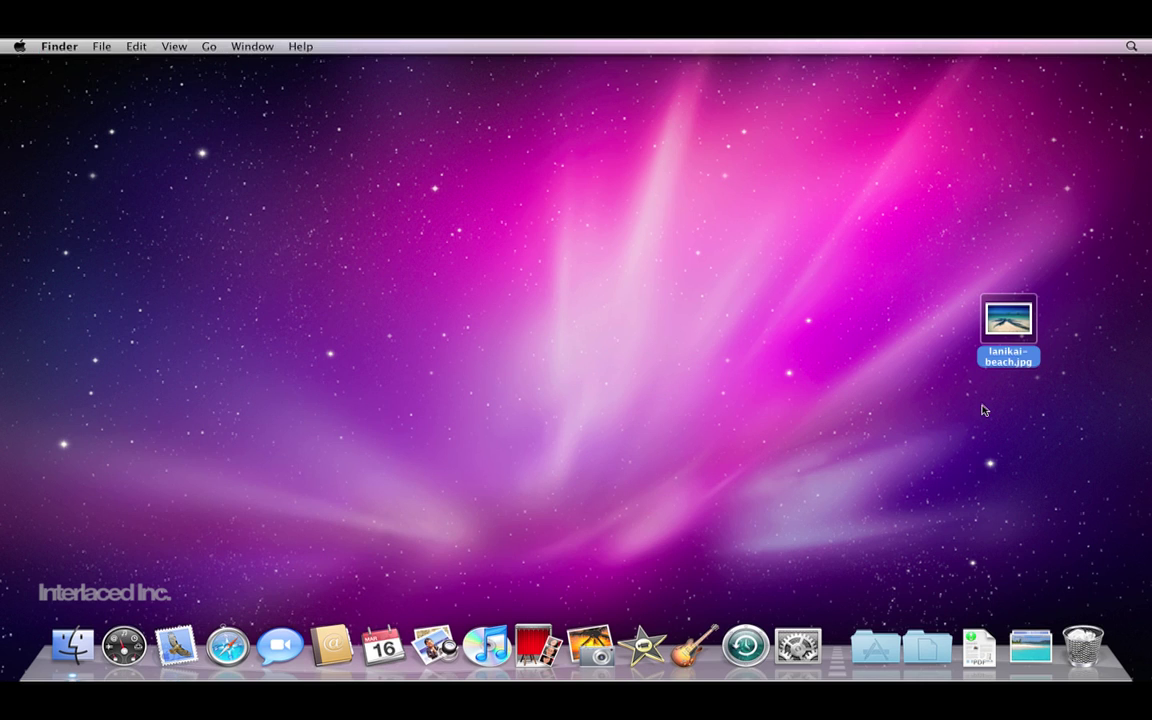
Step: Move lanikai-beach.jpg from the desktop back into the Beach stack
left_click_drag(1008, 322, 1025, 637)
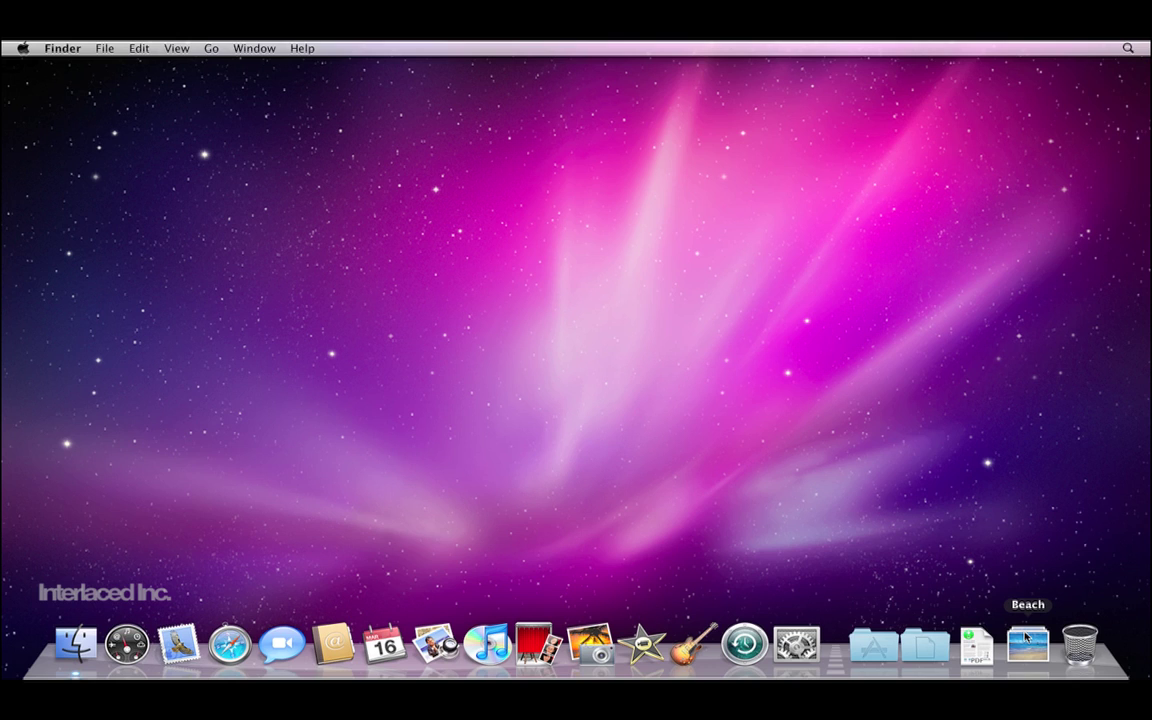
Step: Move Beach.jpg out of the expanded Beach stack onto the desktop, and put it back into the stack
left_click(1025, 637)
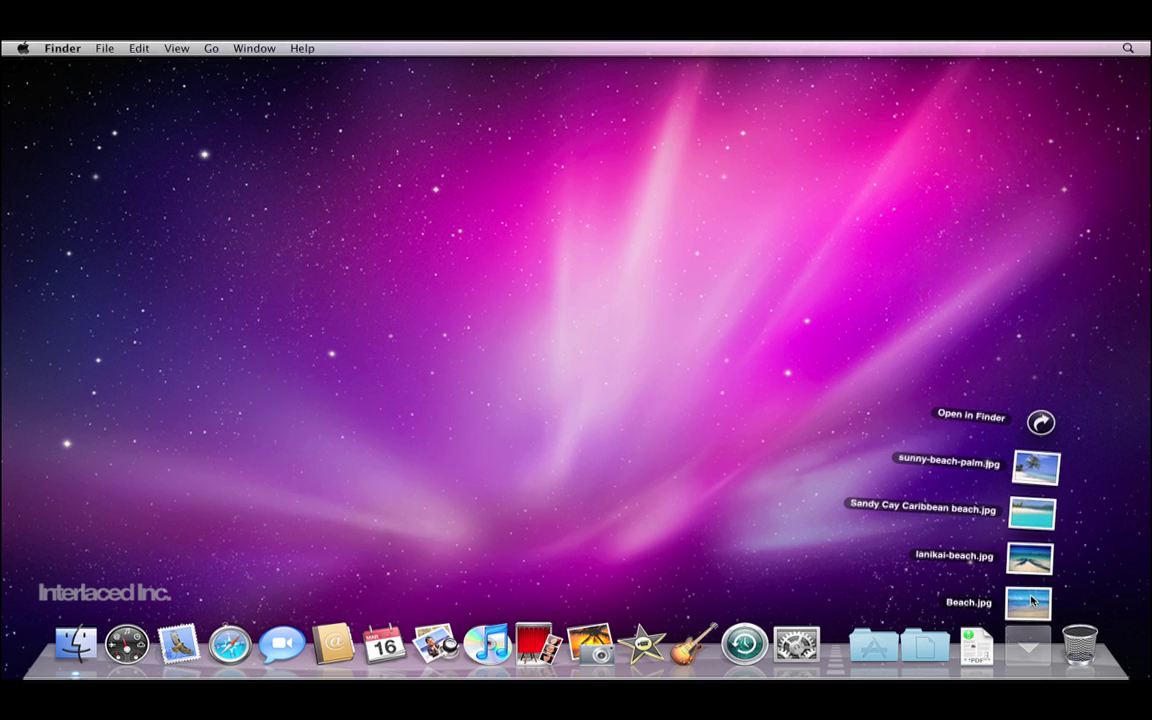
left_click_drag(1031, 600, 859, 419)
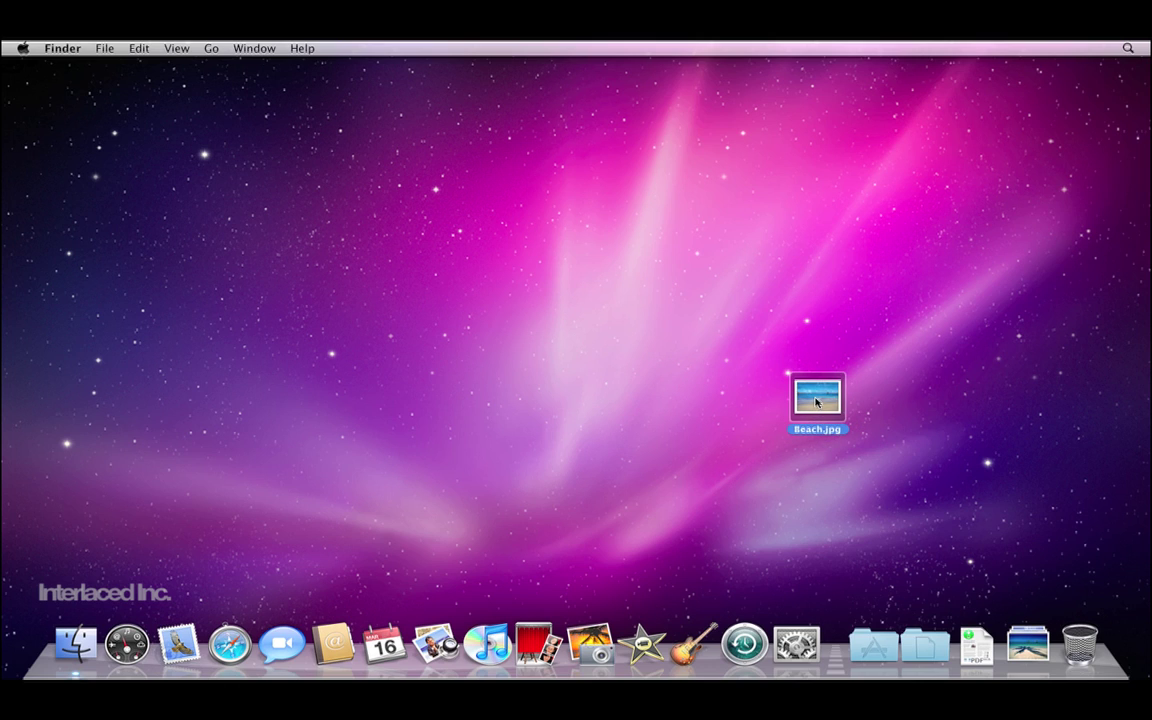
left_click_drag(816, 401, 1023, 641)
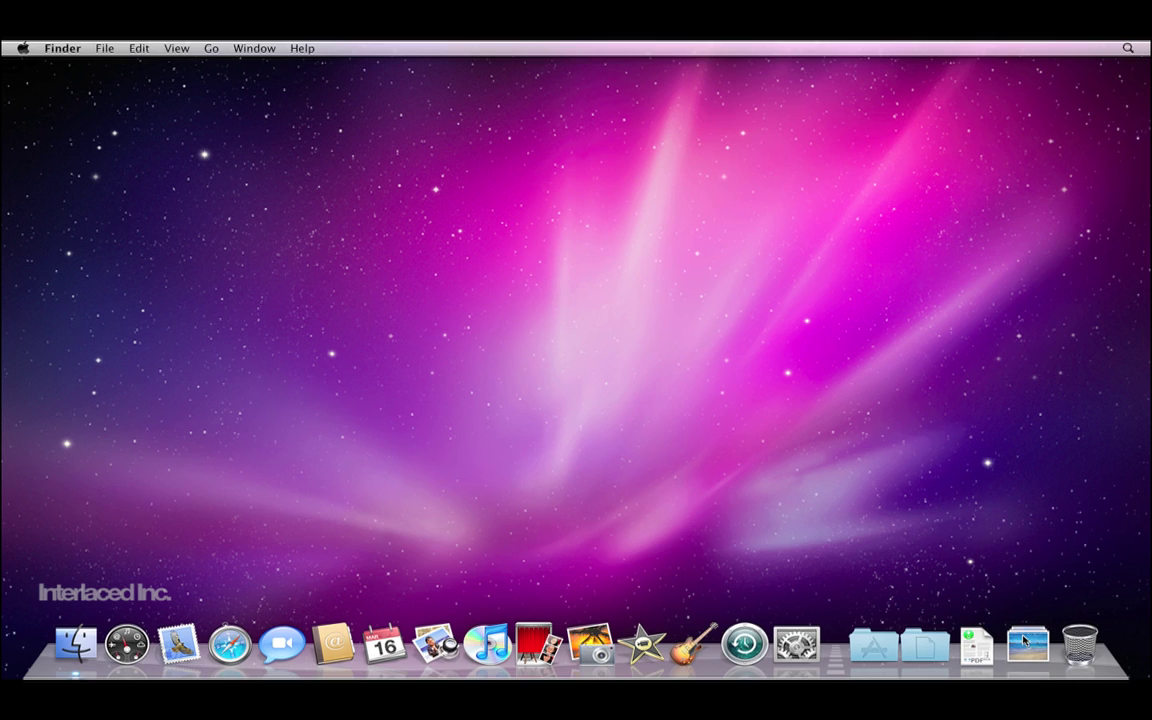
Step: Open the Beach folder in a Finder window from its expanded stack, and close the window
left_click(1023, 641)
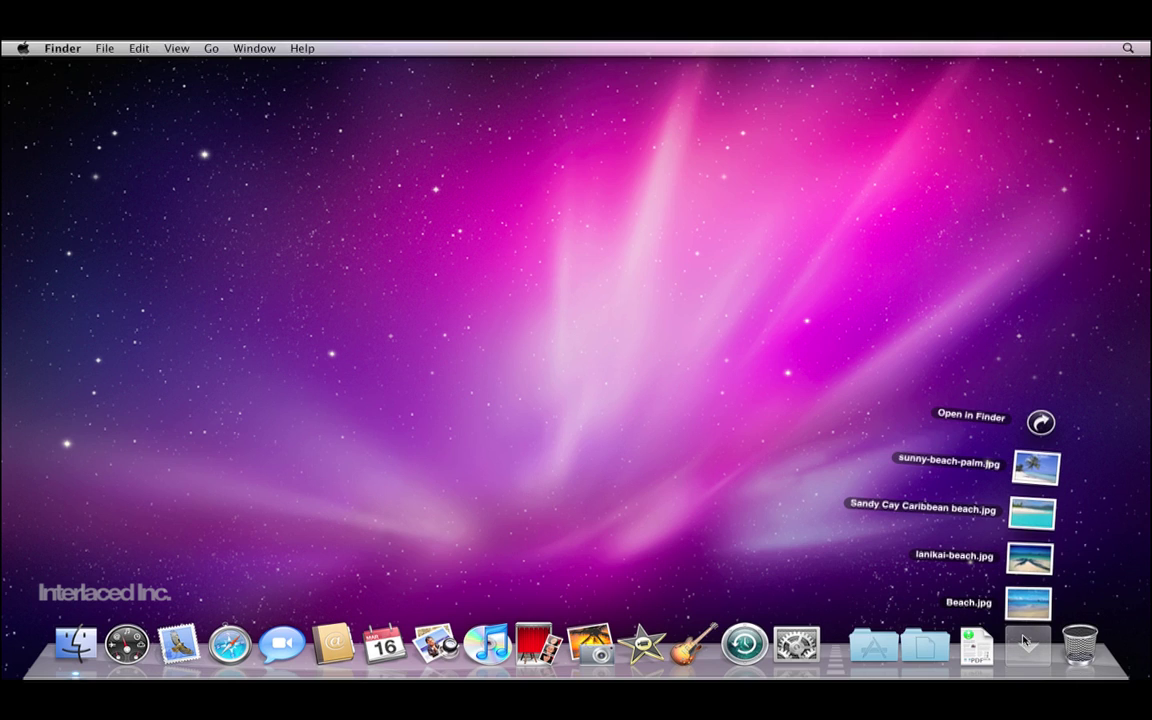
left_click(1041, 424)
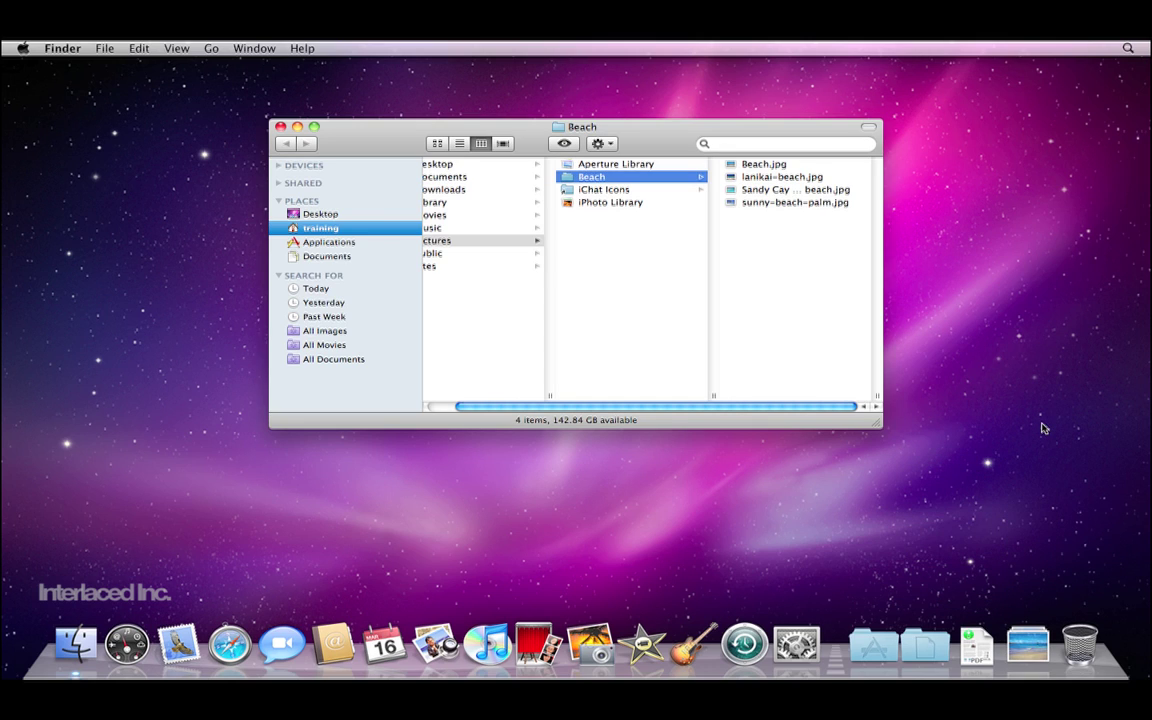
left_click(281, 127)
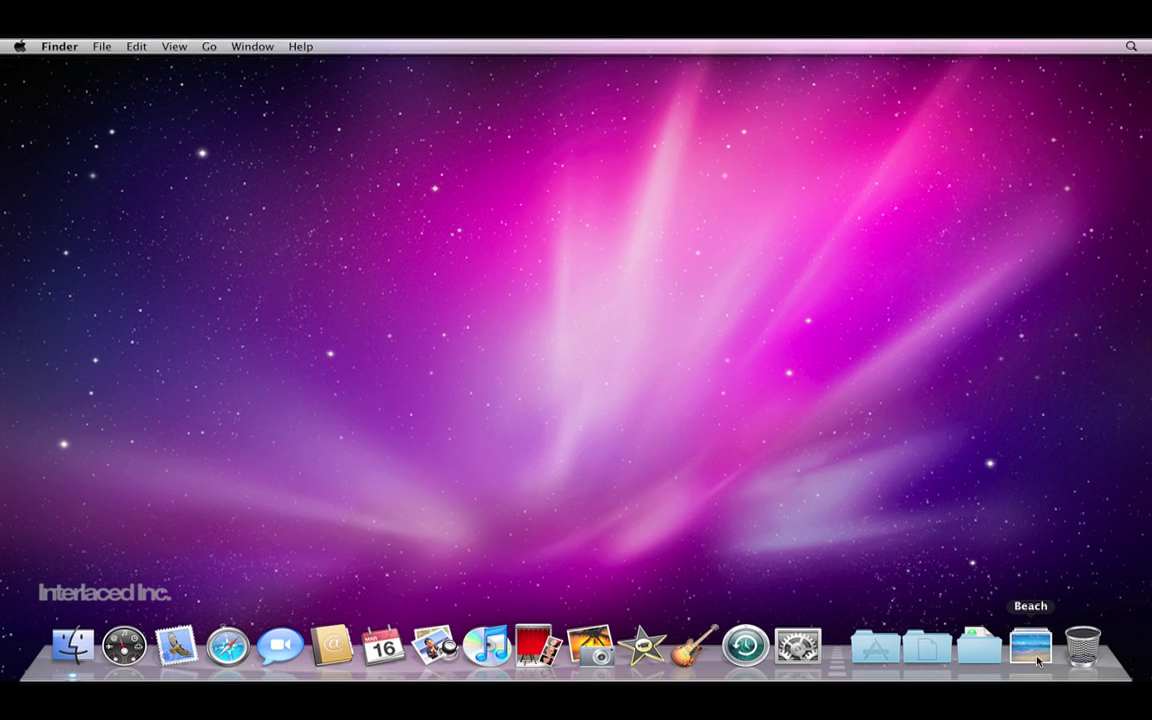
Step: Remove the Beach stack from the Dock
left_click_drag(1038, 659, 935, 490)
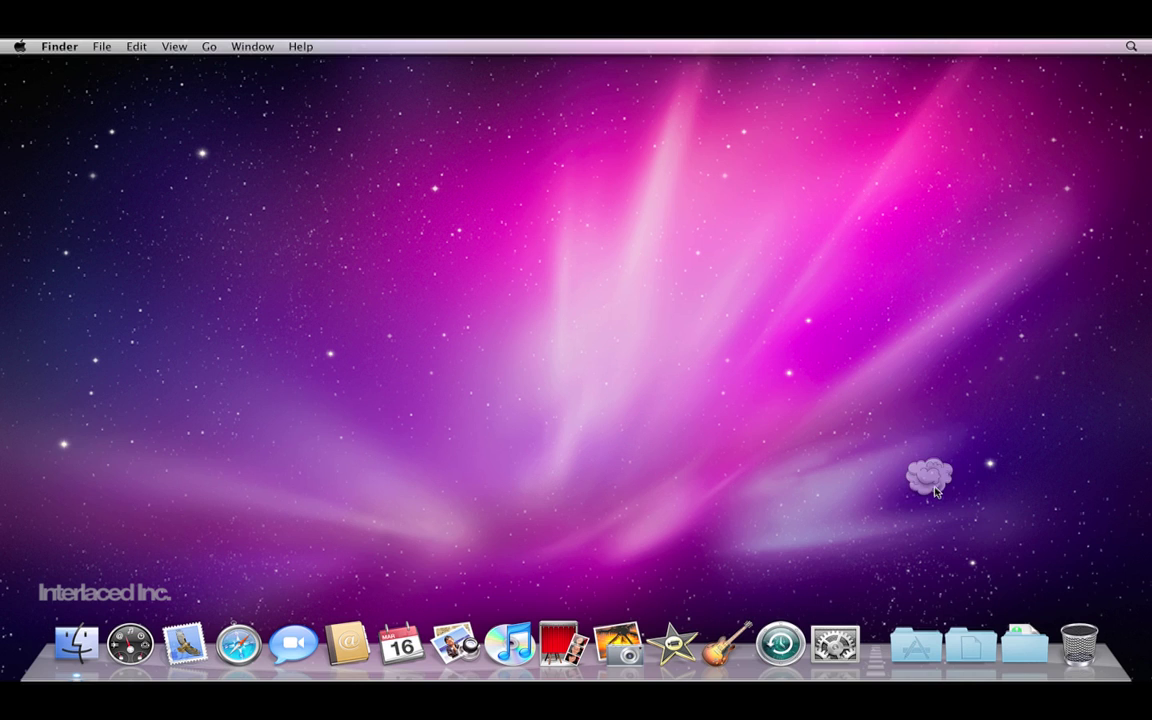